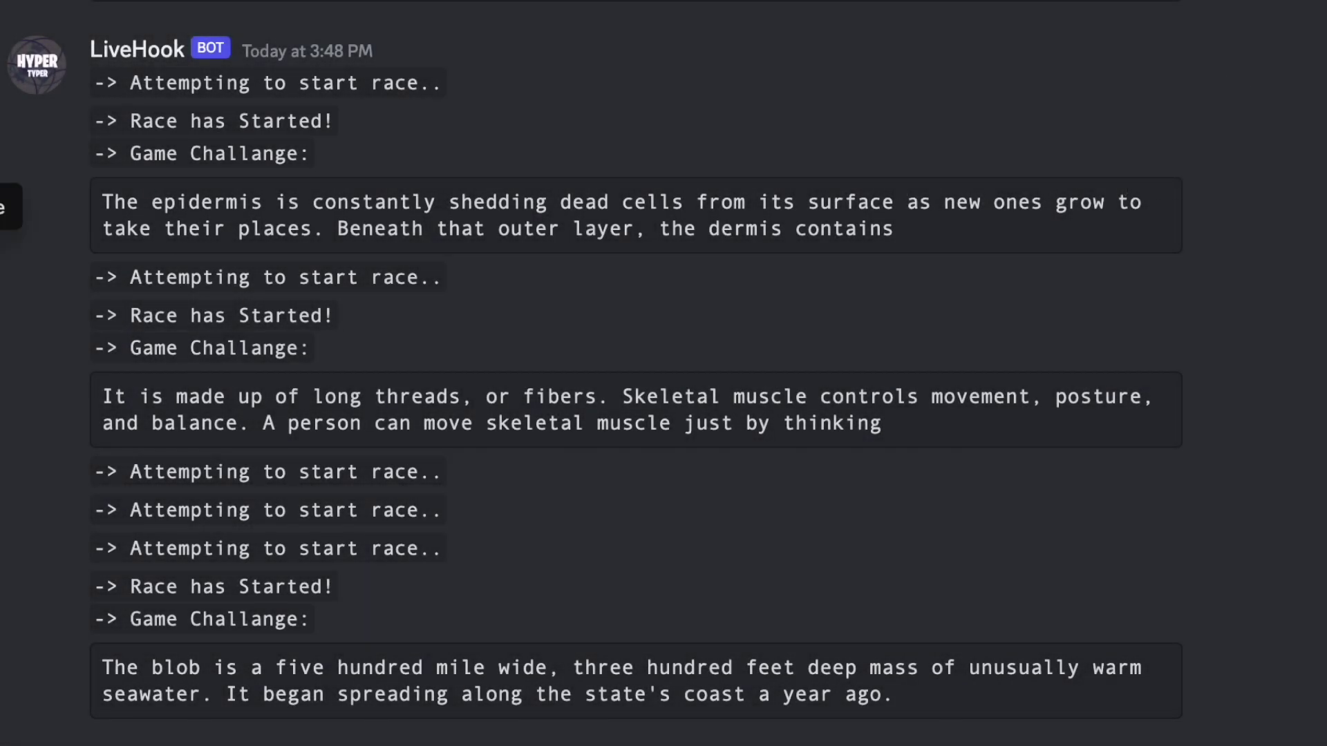
Step: Scroll the Hyper Ghost Client guide to Join Hyper GC and follow its invite link
scroll(130, 187, "up", 1)
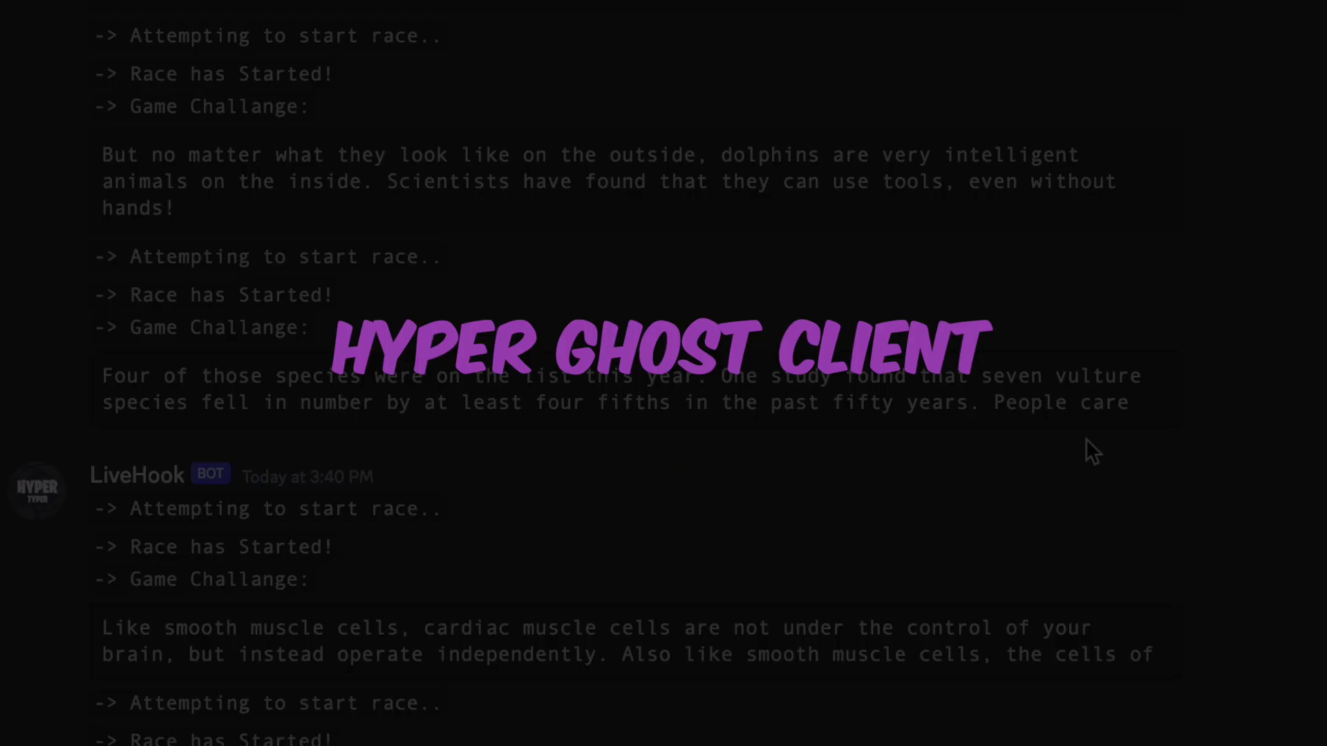
scroll(1322, 370, "up", 10)
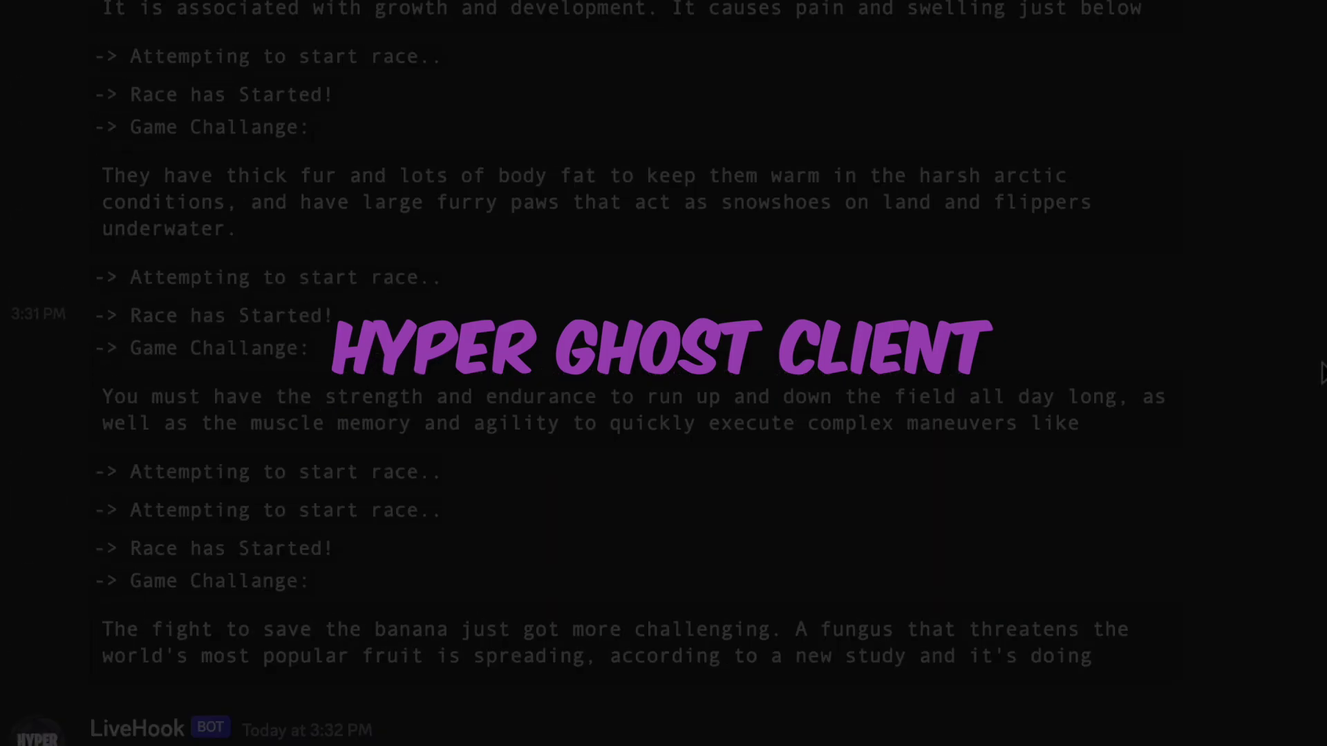
scroll(1322, 370, "down", 4)
scroll(1323, 371, "down", 10)
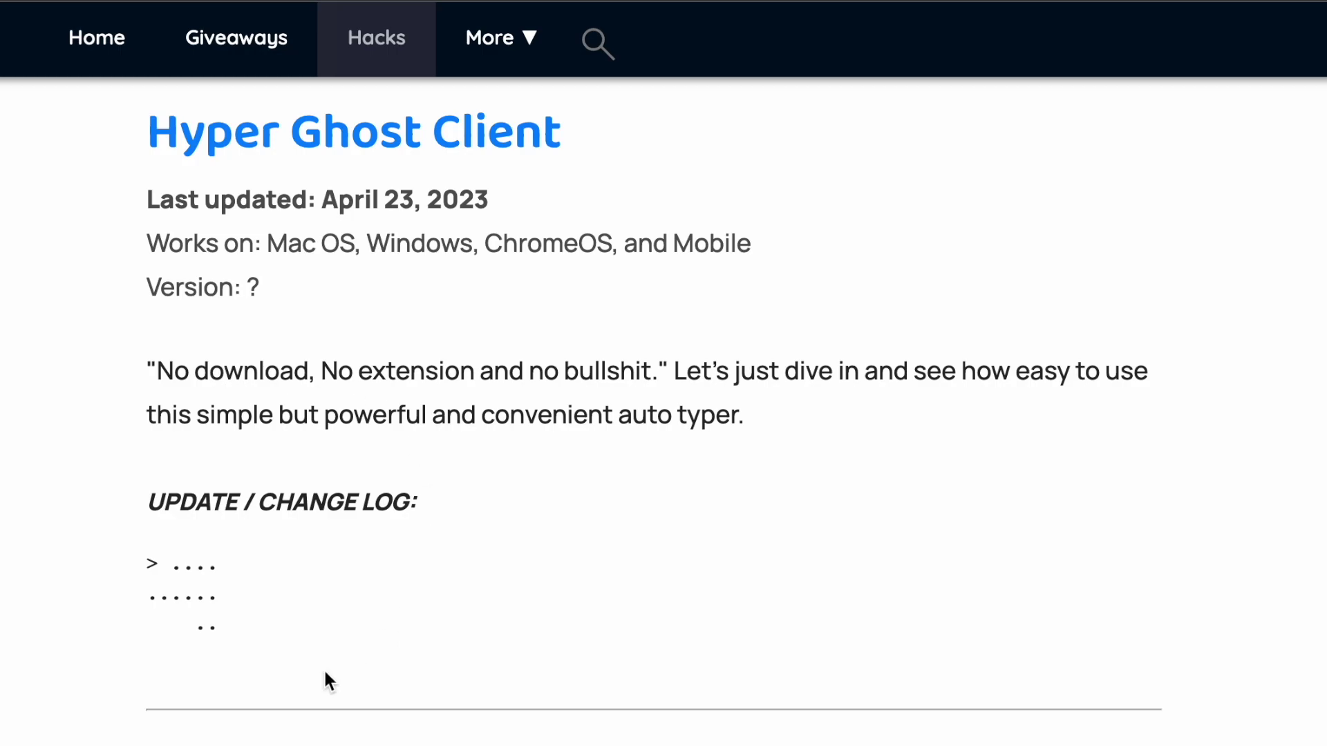
scroll(324, 674, "down", 3)
scroll(325, 674, "down", 5)
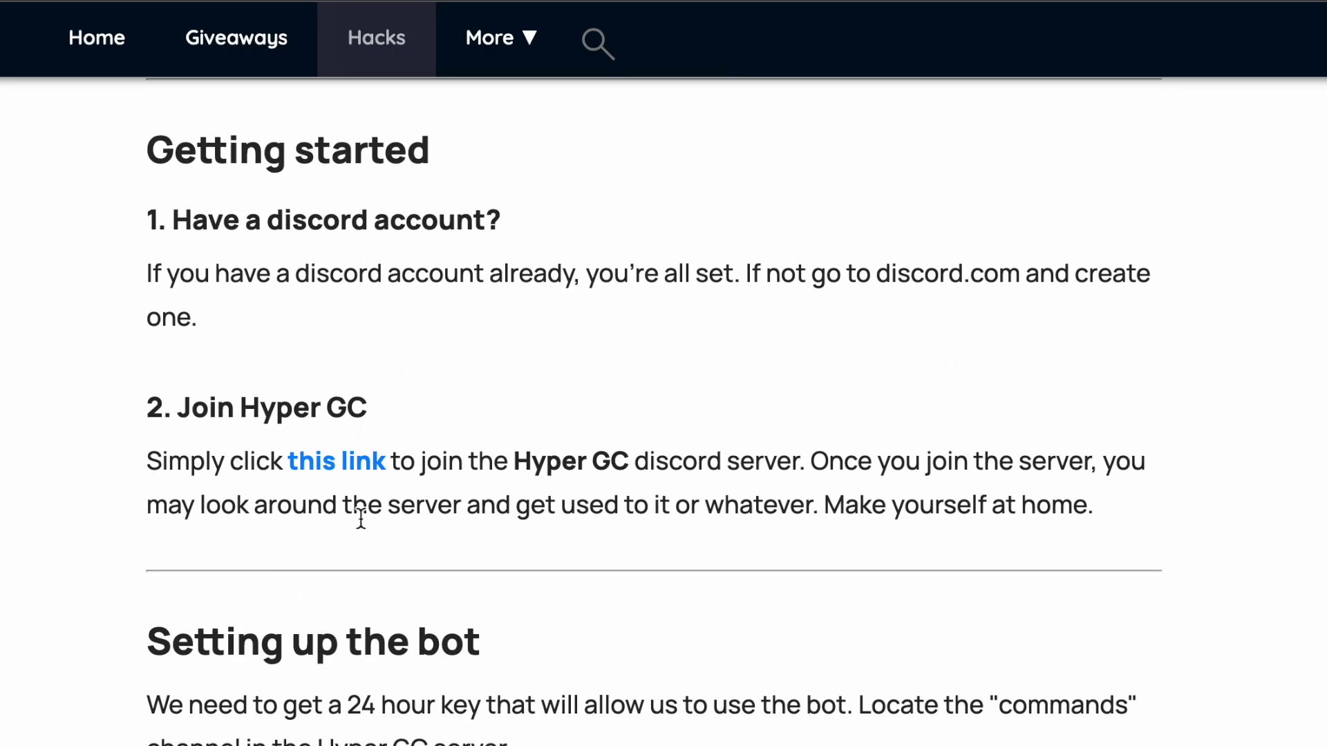
left_click(324, 461)
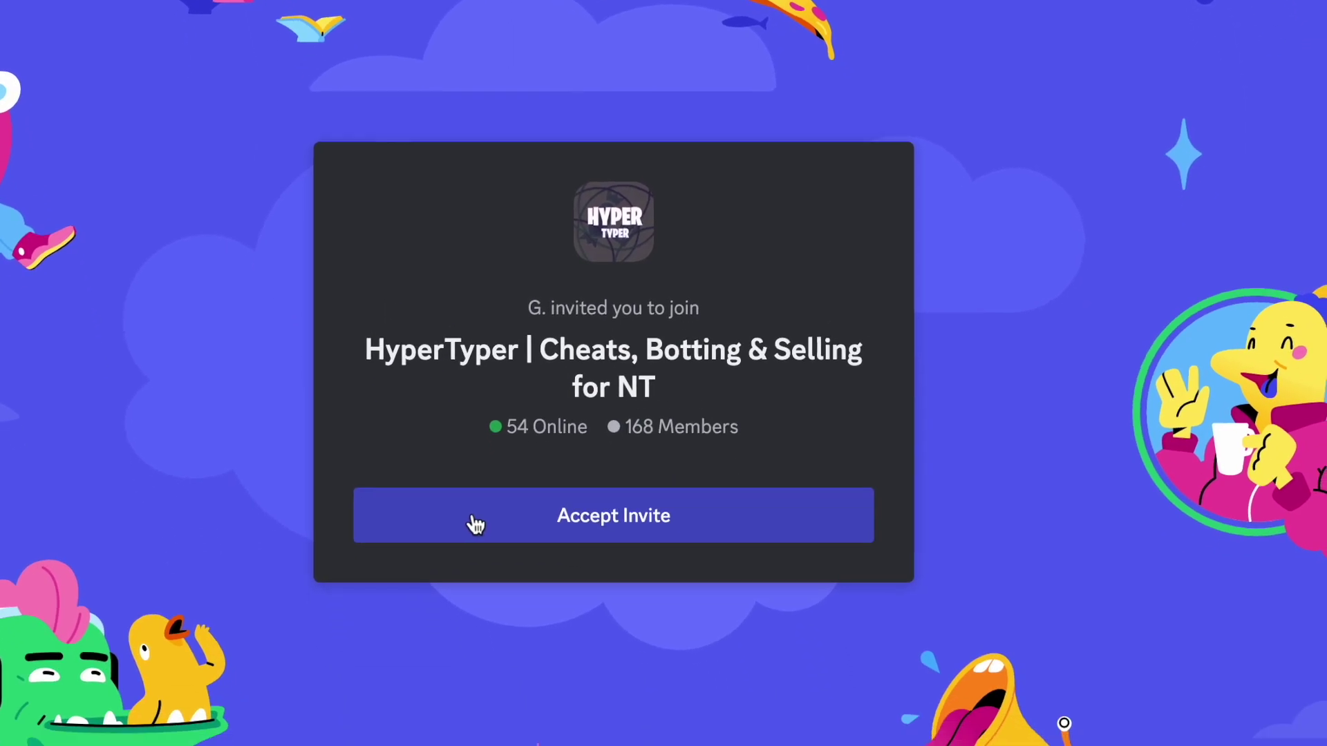
Step: Accept the HyperTyper invite and send /getkey in #bot-commands to get a 24H key link
left_click(476, 524)
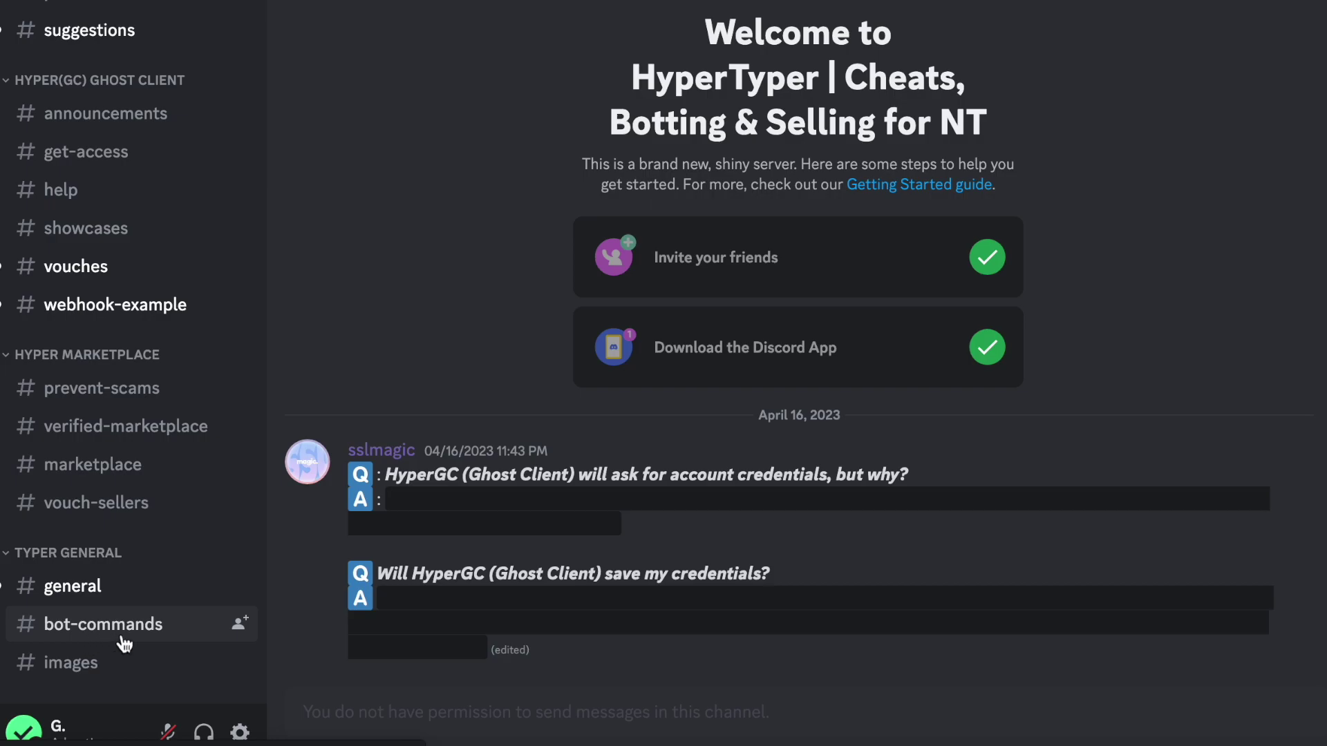
left_click(184, 628)
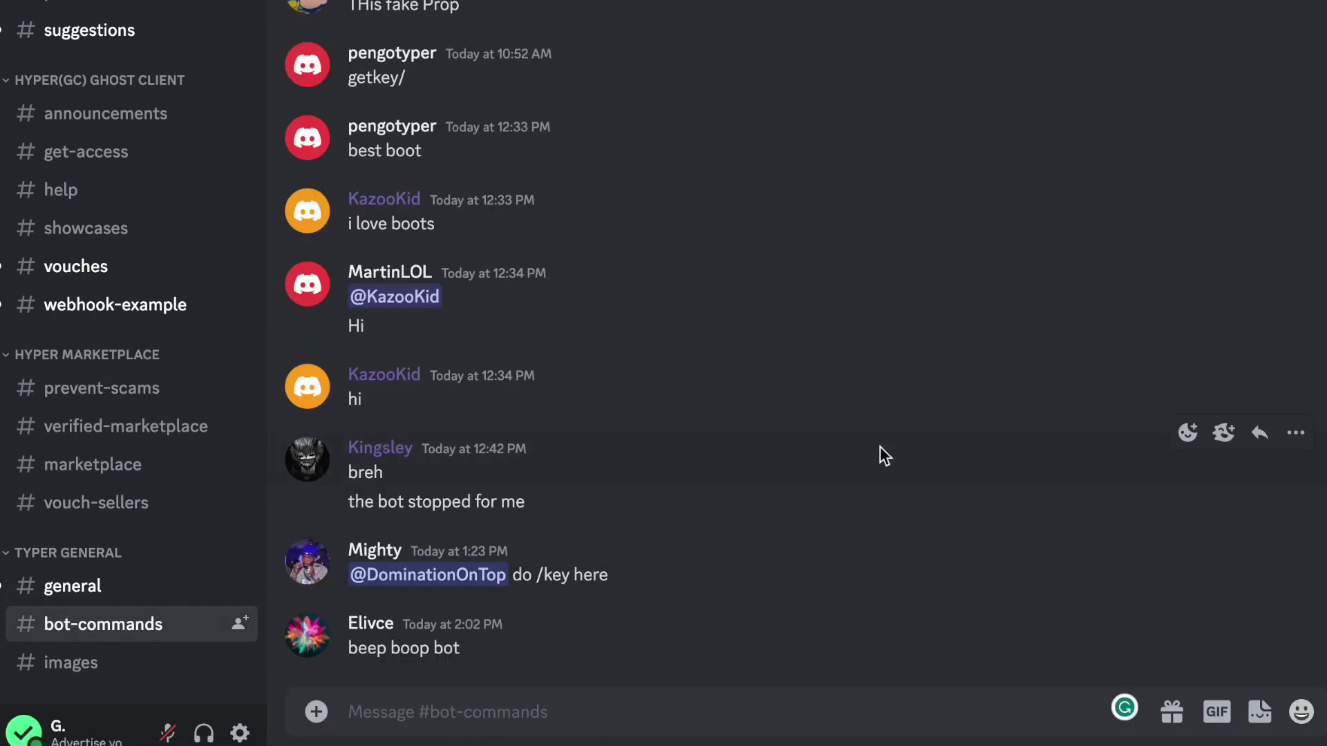
type("/get")
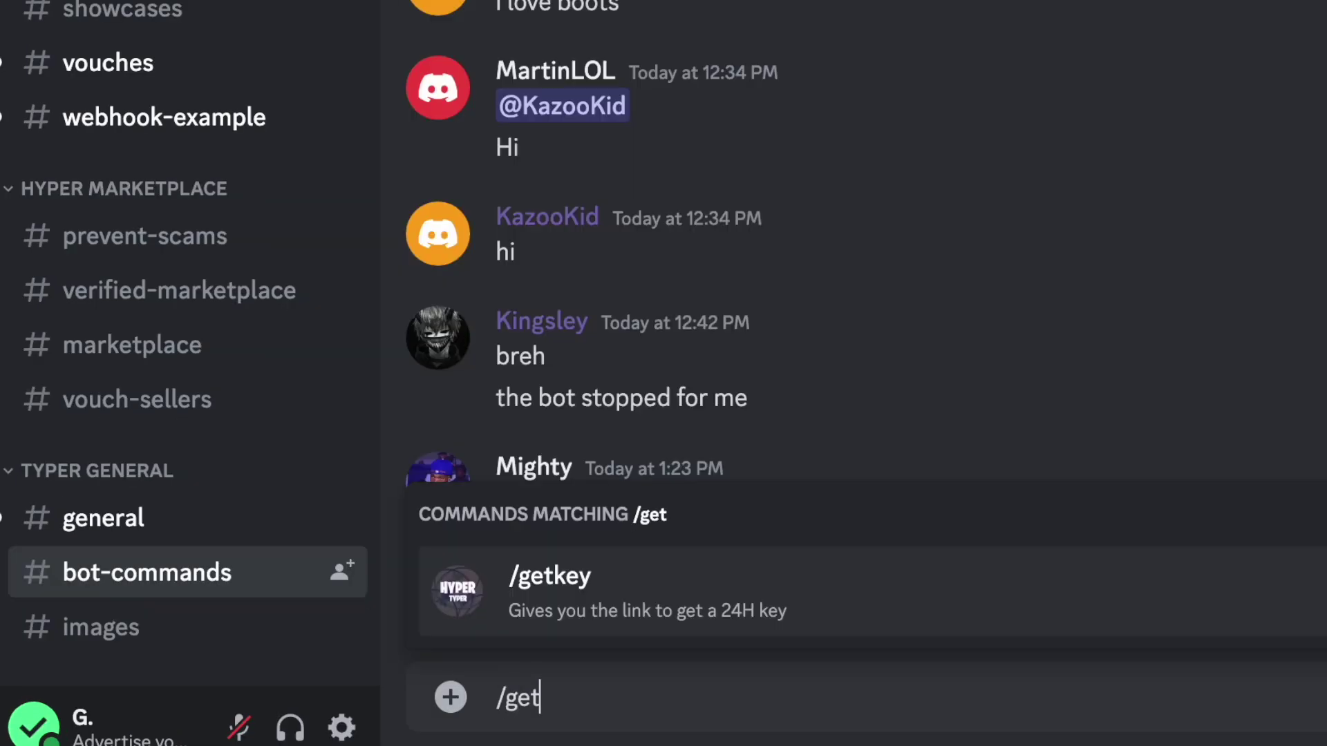
type("key")
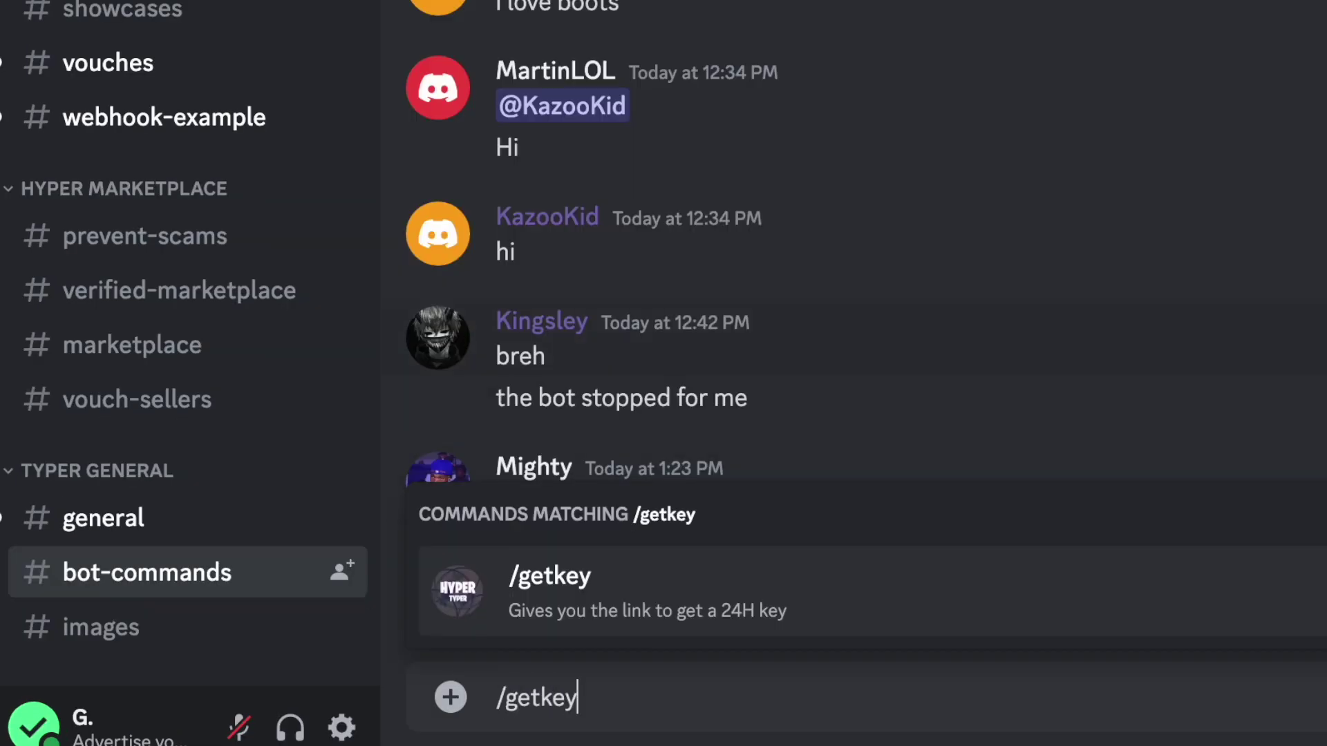
key("Return")
key("Return")
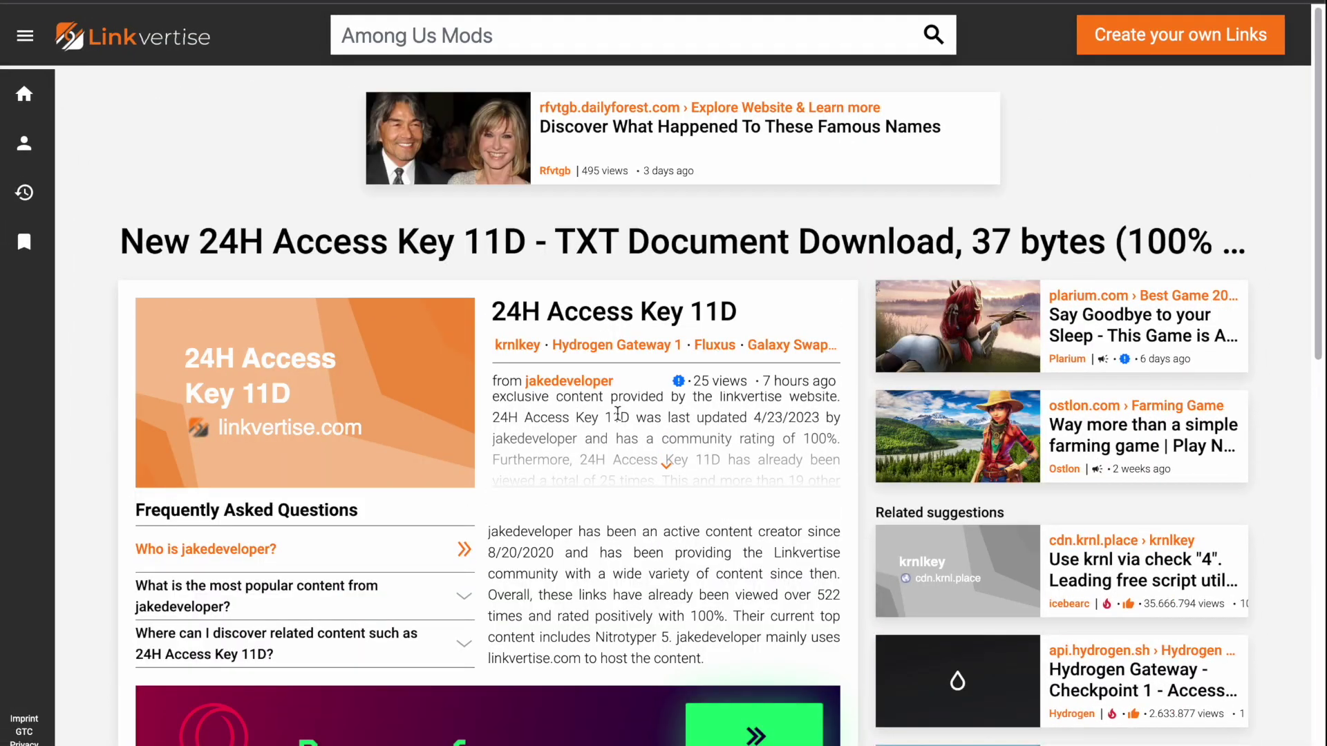
scroll(606, 566, "down", 6)
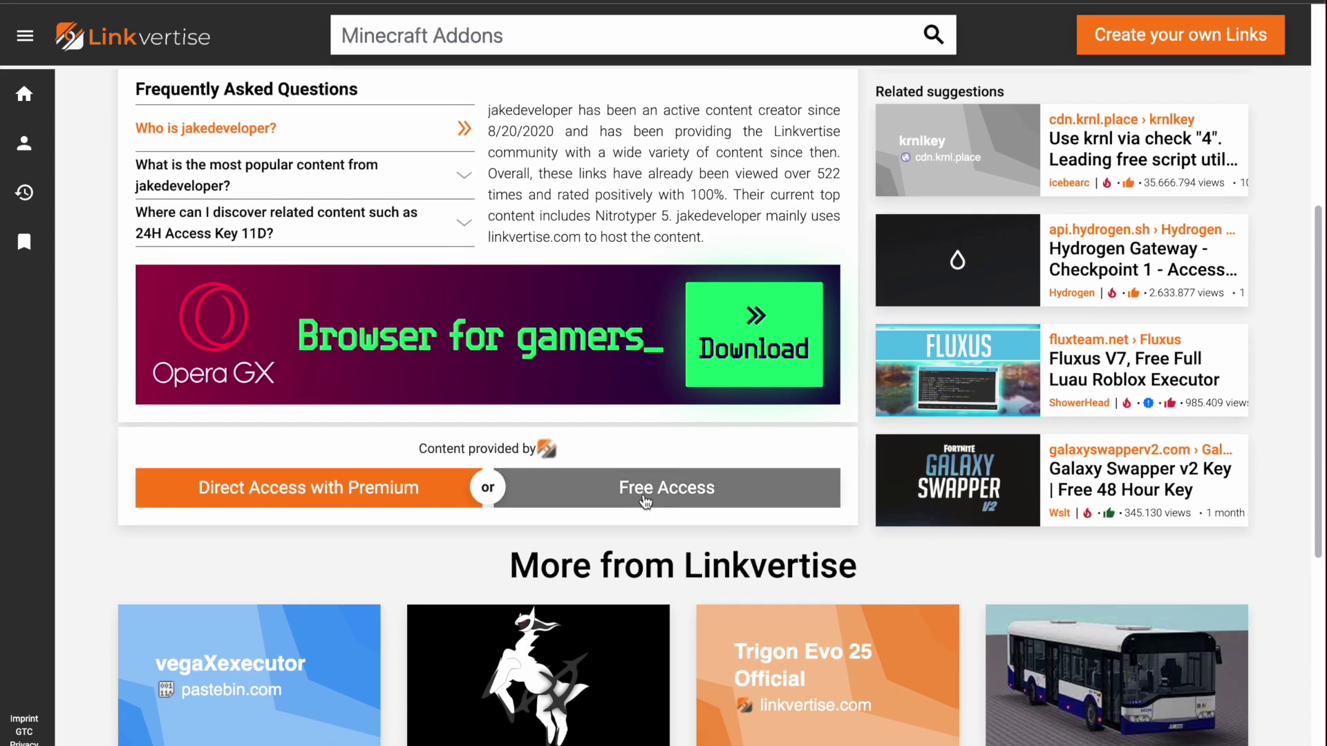
Step: Unlock the 24H Access Key 11D via Free Access, copy all its text, and close the dialog
left_click(641, 492)
key("ctrl+a")
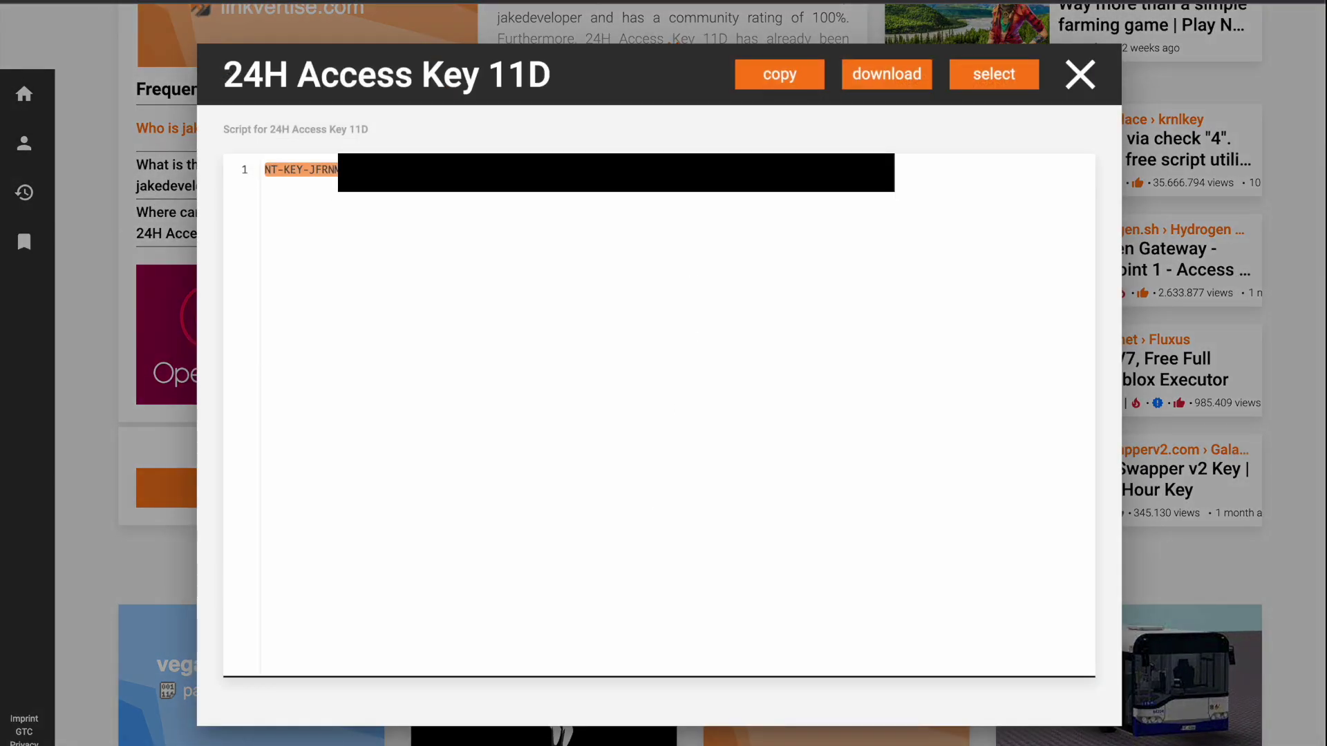
right_click(353, 166)
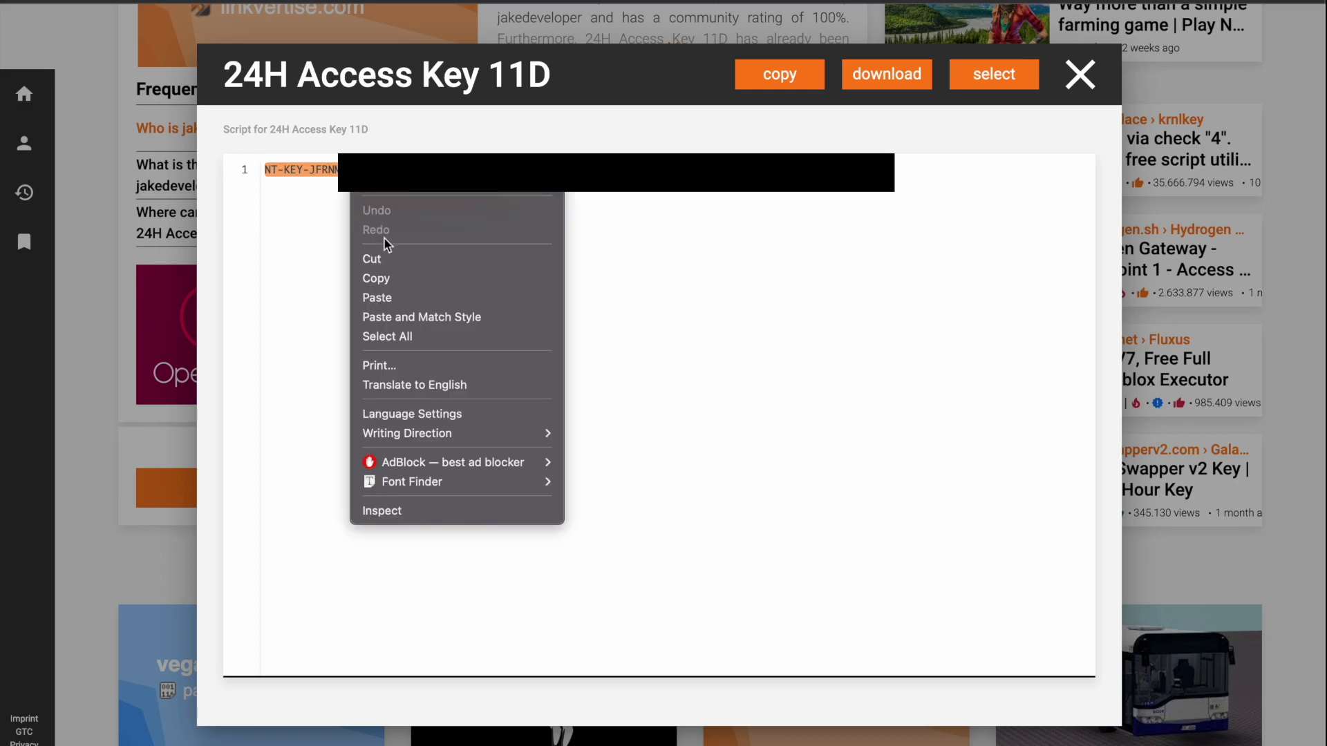
left_click(392, 279)
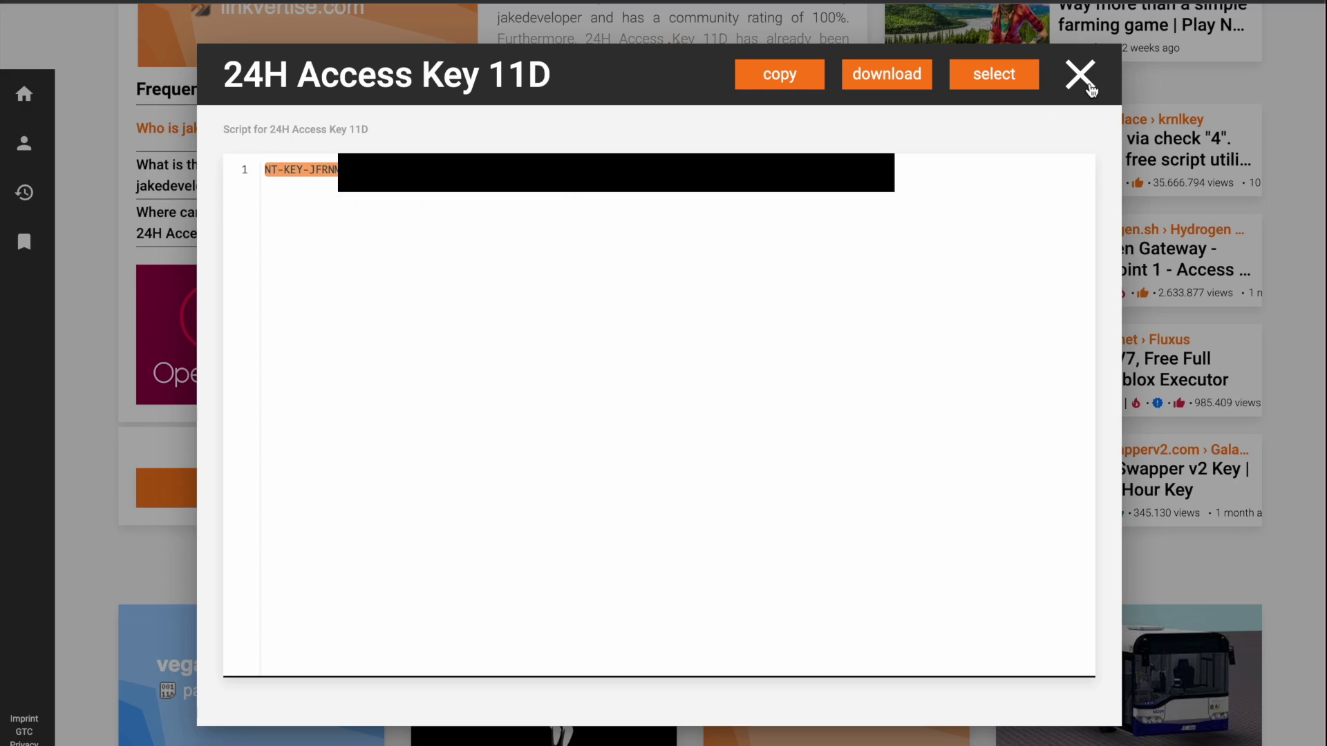
left_click(1080, 75)
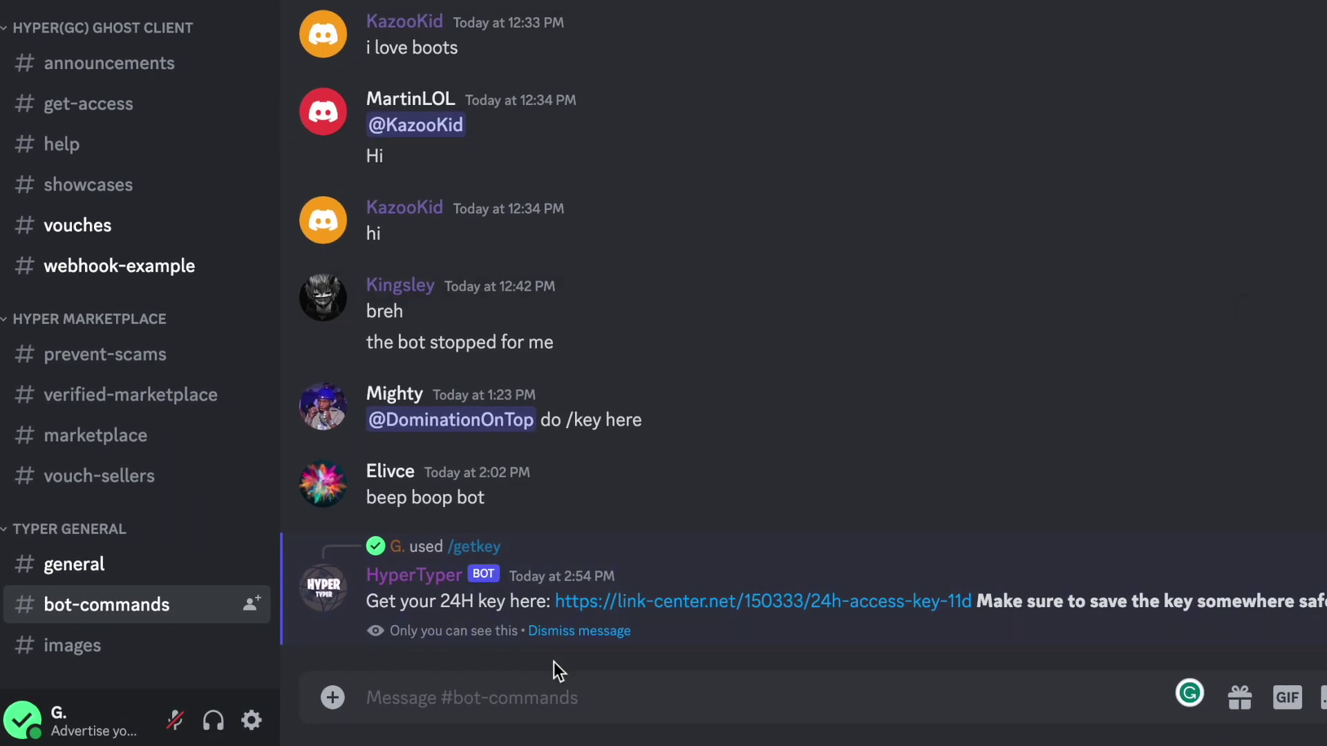
Step: Send /racer with the pasted key, the account's username and password, 90 WPM and 5 races
left_click(563, 696)
type("/racer")
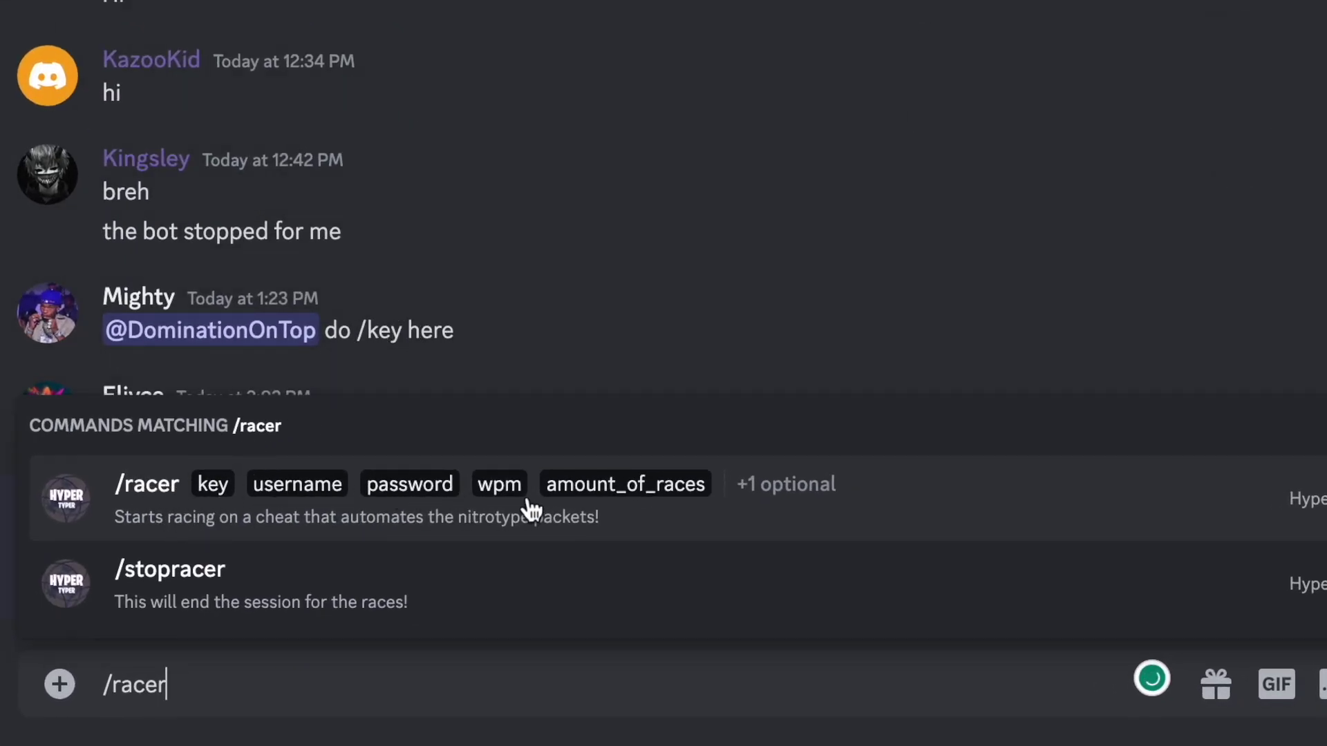
left_click(448, 497)
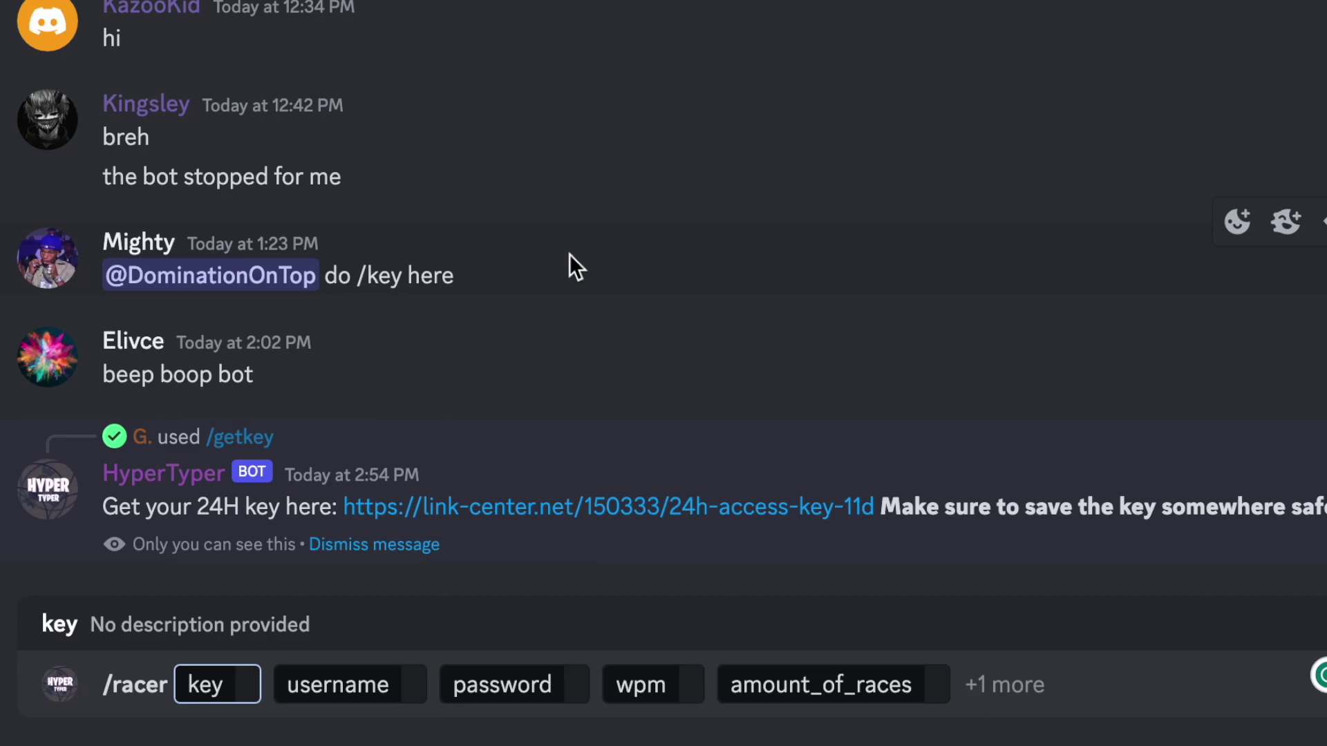
key("ctrl+v")
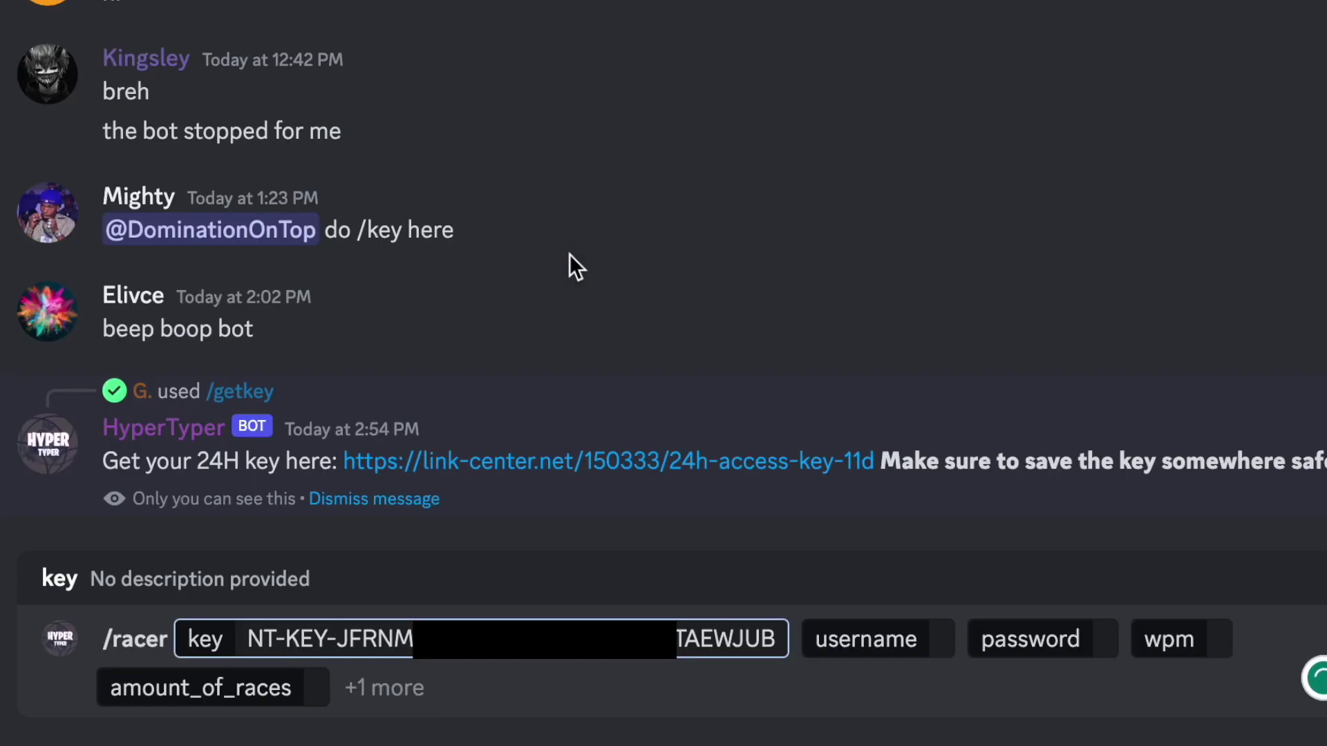
left_click(876, 643)
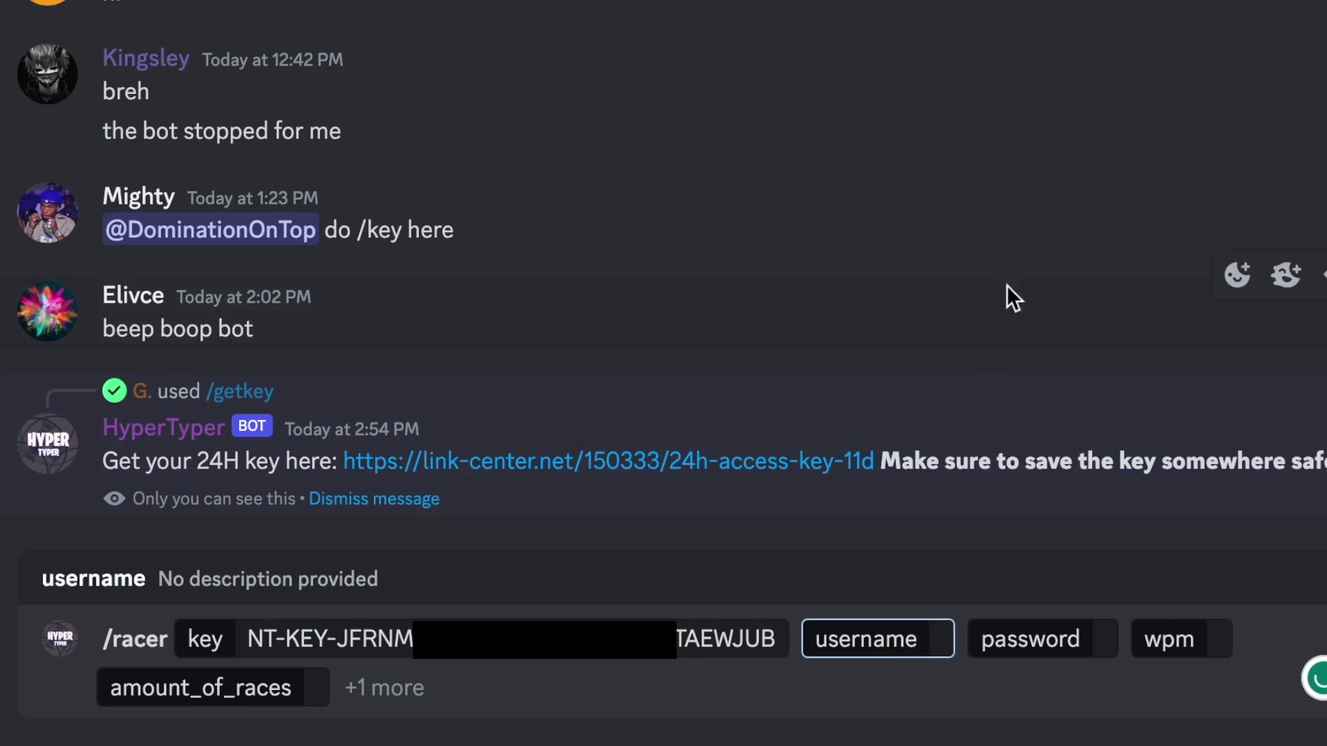
key("ctrl+v")
left_click(1126, 641)
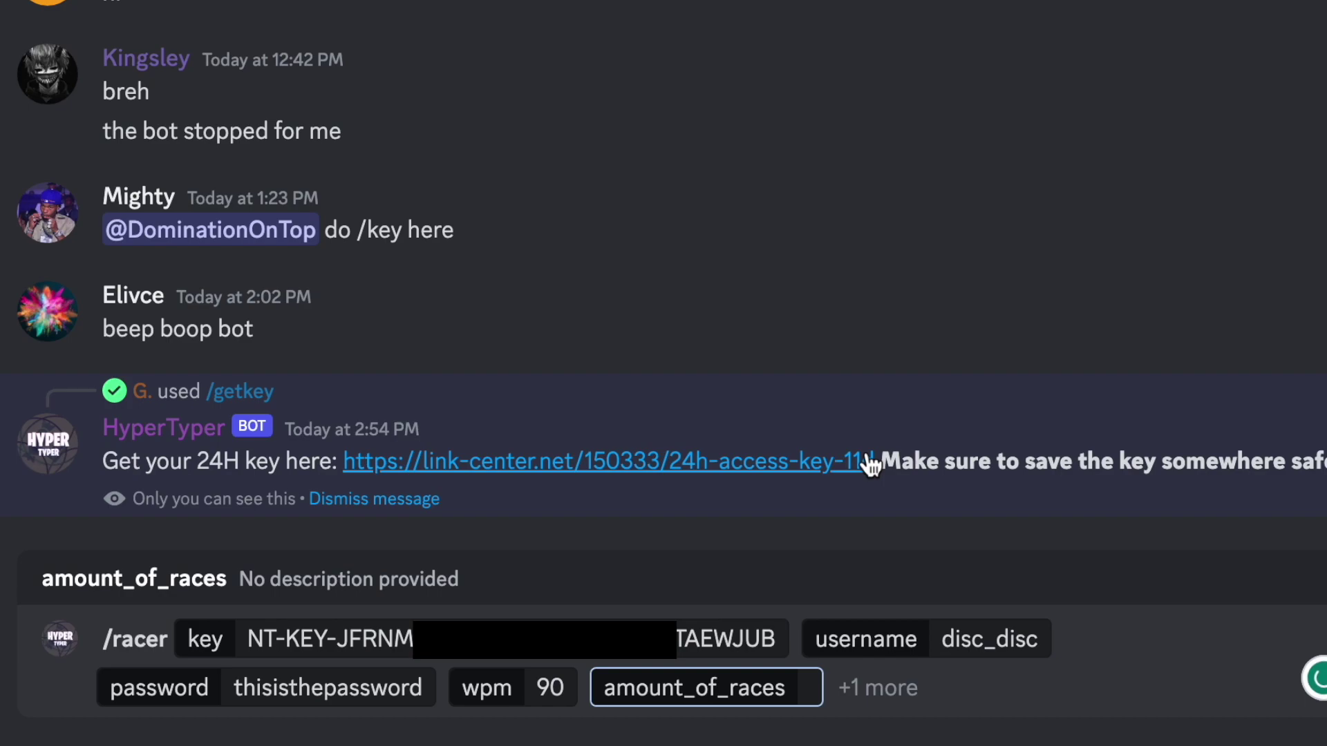
type("5")
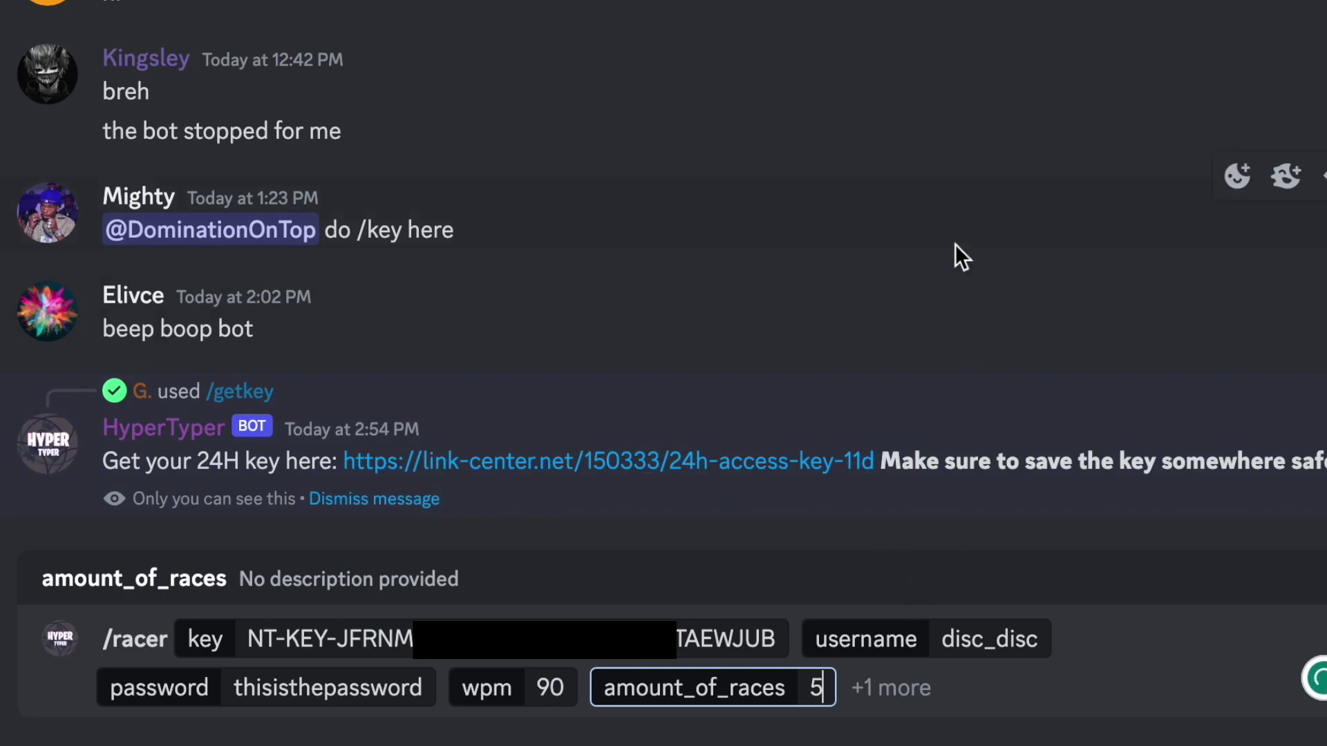
key("Return")
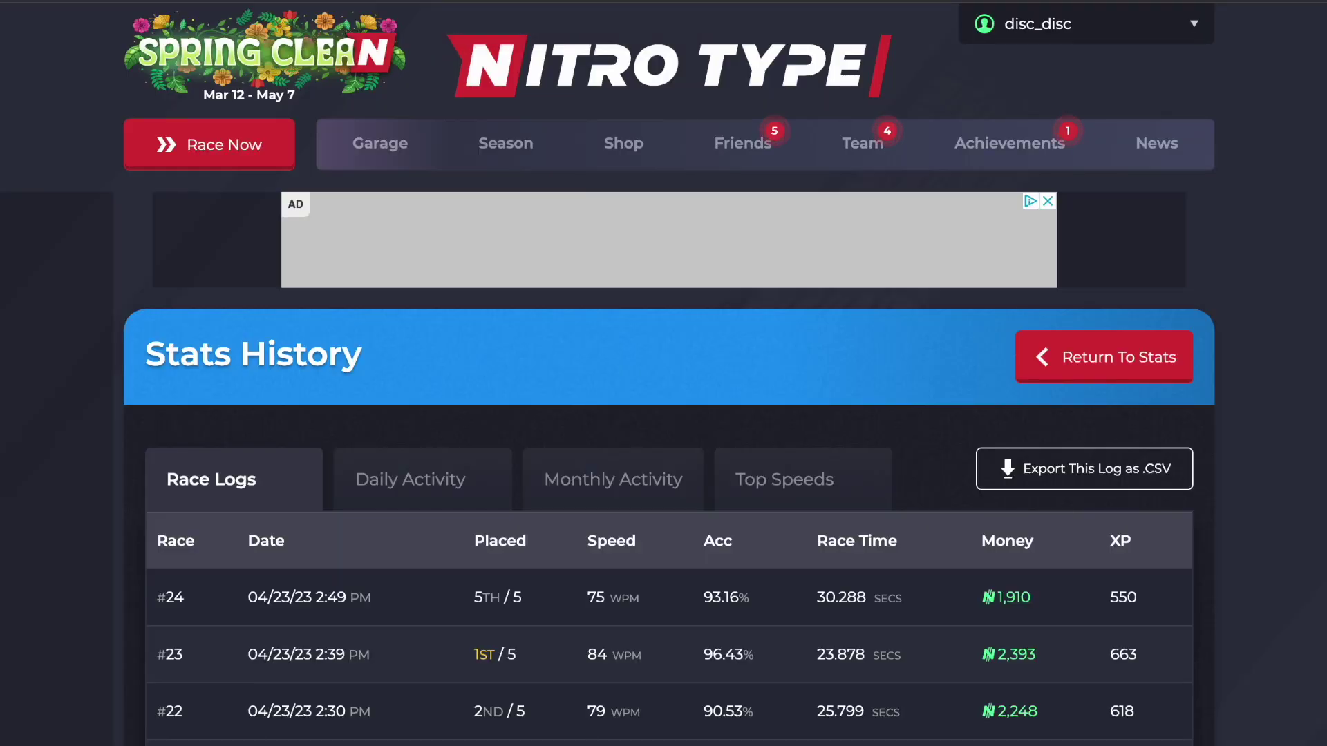
Step: Open the Nitro Type account's My Stats page and its full Stats History
left_click(1074, 31)
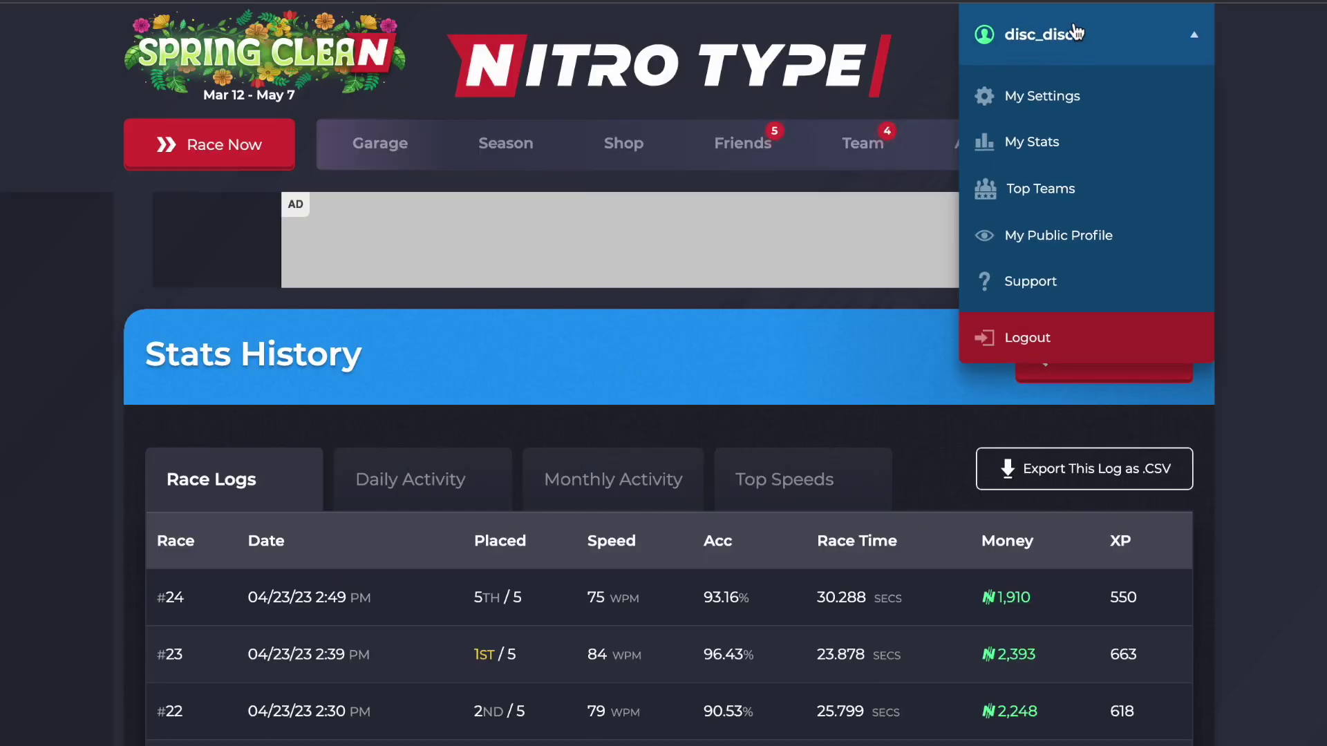
left_click(1066, 15)
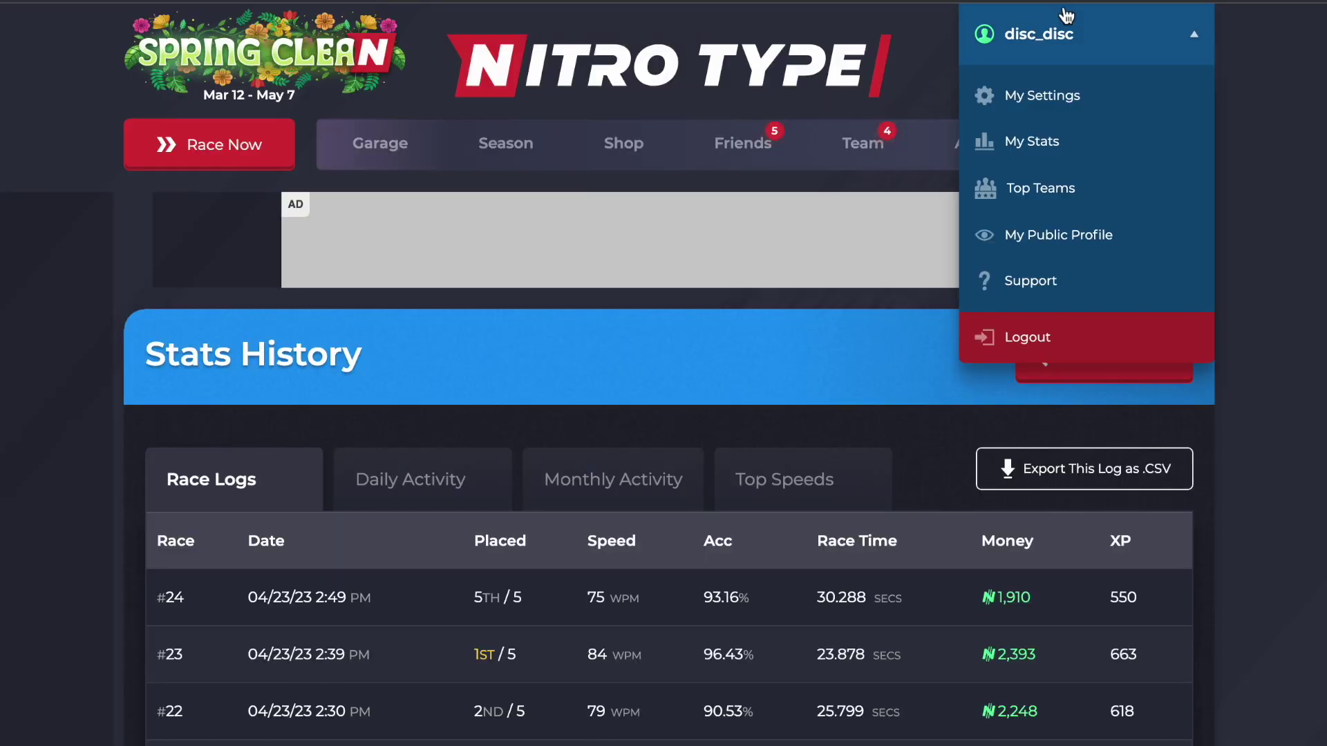
left_click(1003, 145)
scroll(608, 378, "down", 15)
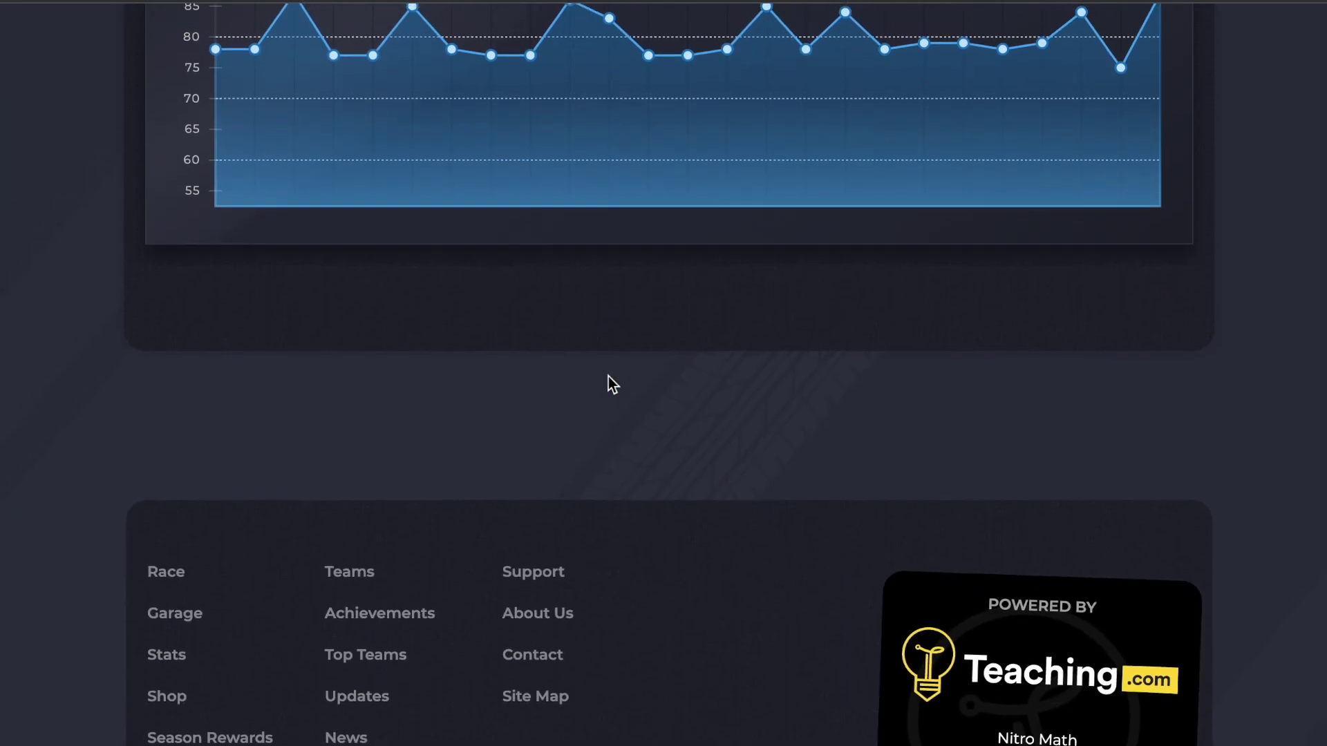
scroll(608, 385, "up", 9)
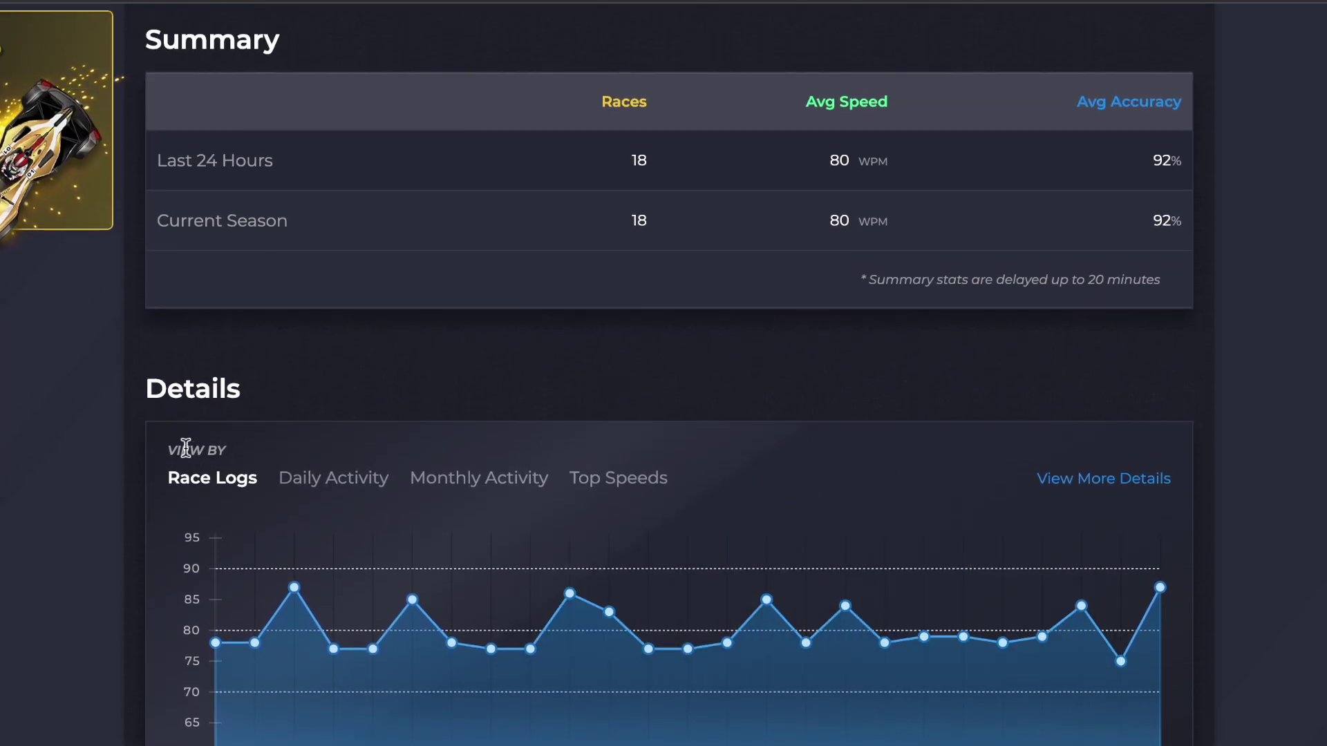
scroll(422, 432, "up", 1)
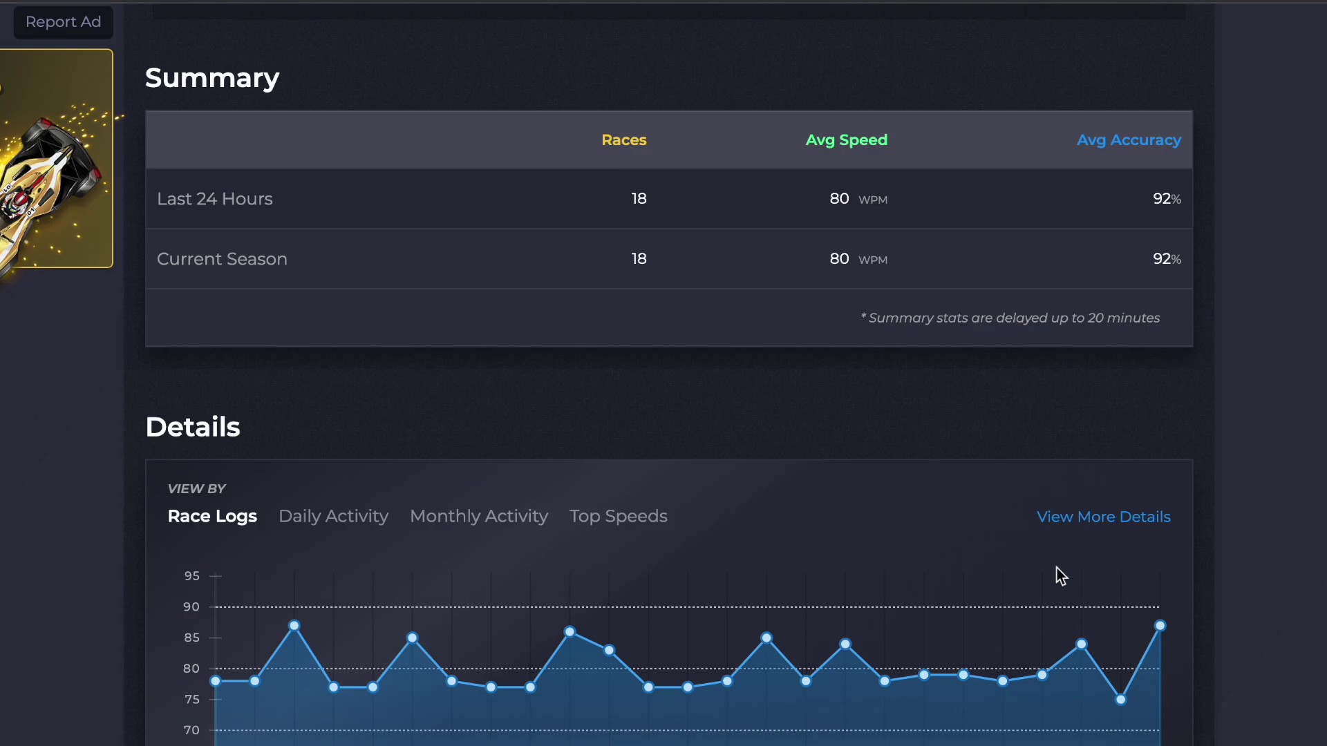
left_click(1144, 525)
Step: Reload the Race Logs table until new races #25 and #26 appear at the top
scroll(558, 341, "down", 3)
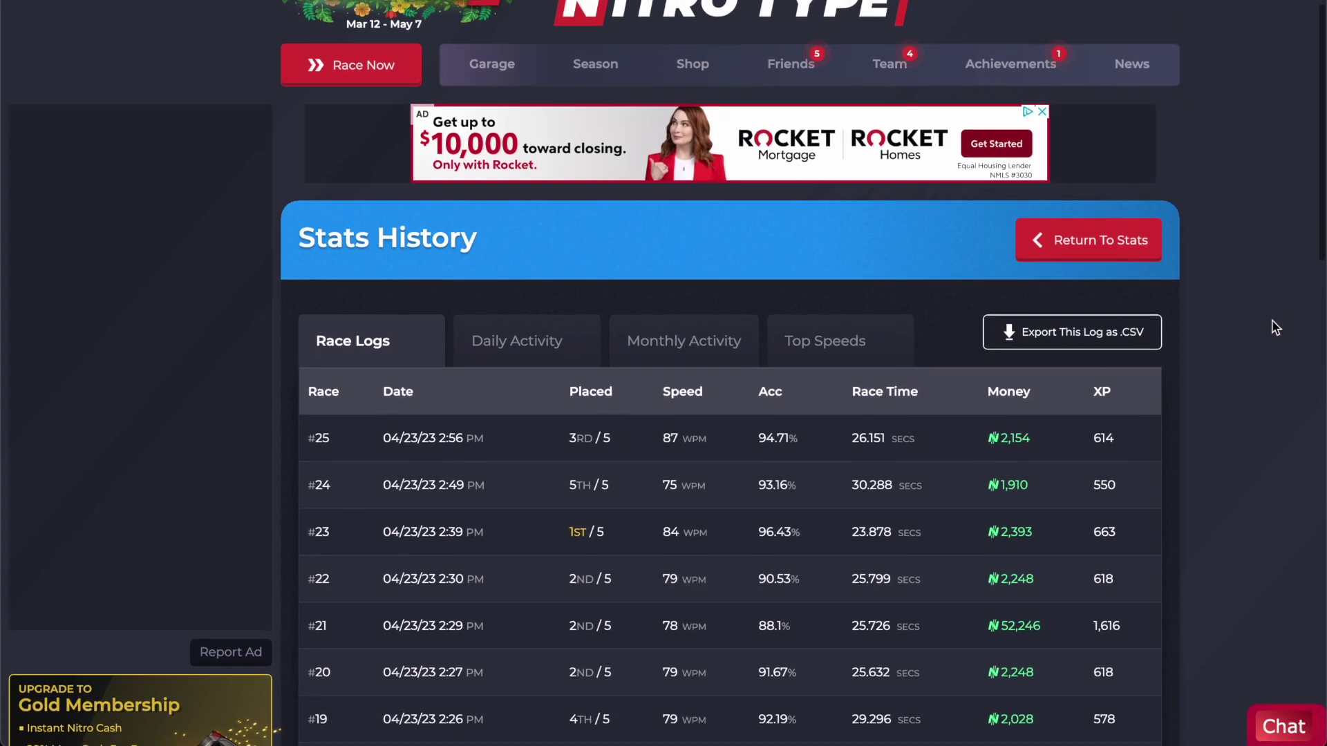
scroll(1275, 329, "down", 1)
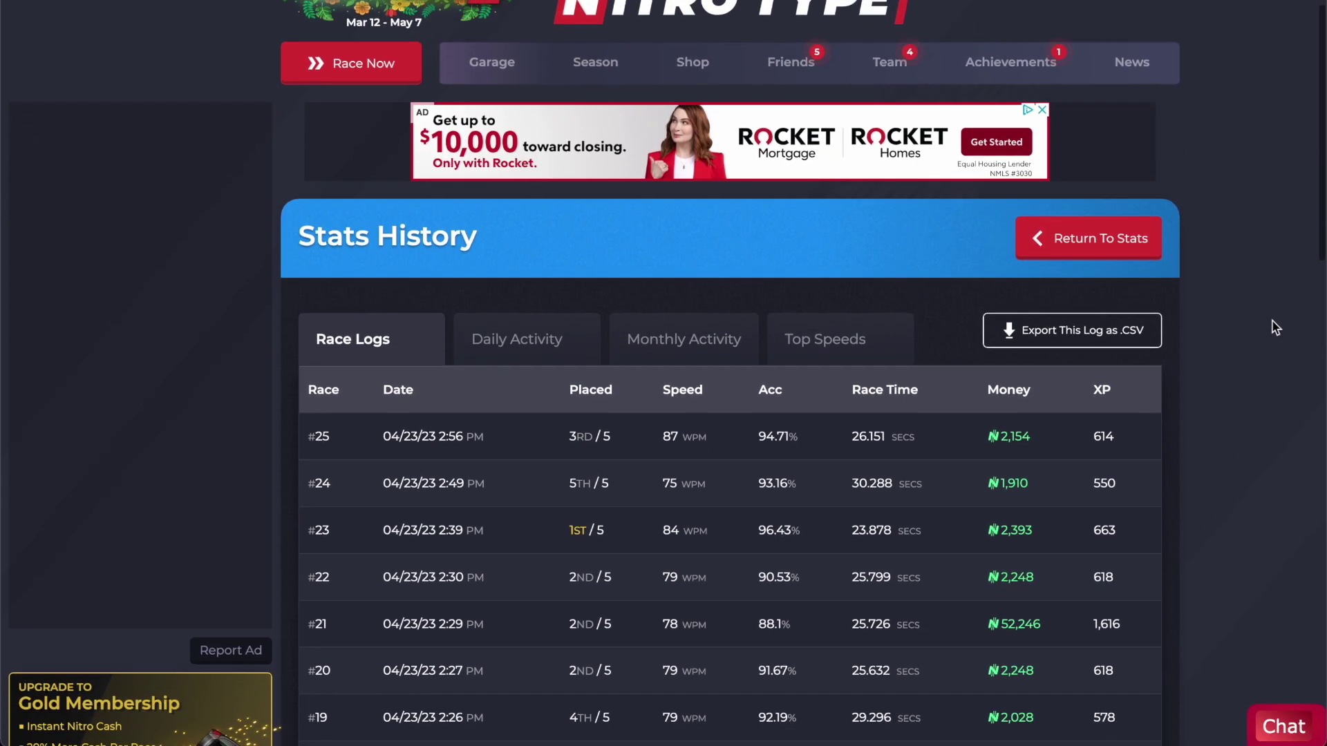
scroll(1275, 328, "up", 1)
left_click(346, 387)
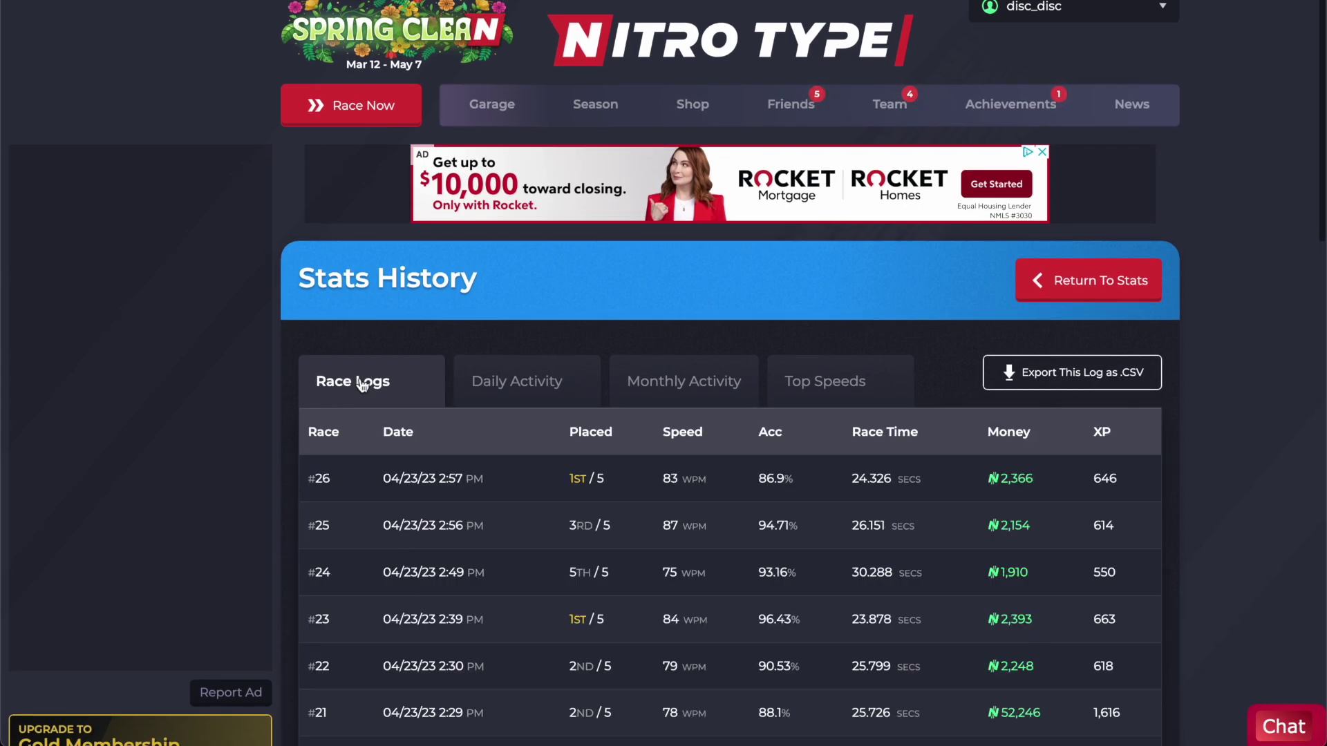
left_click(361, 385)
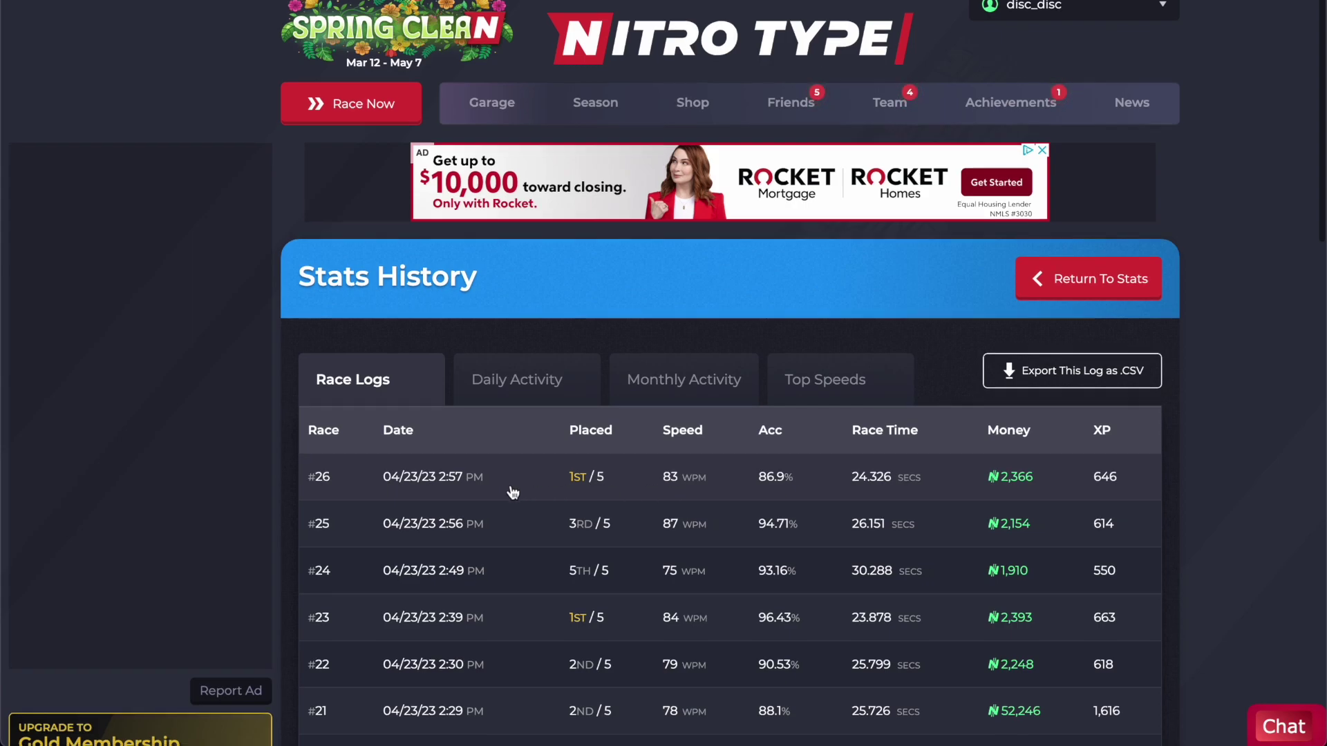
scroll(546, 456, "down", 2)
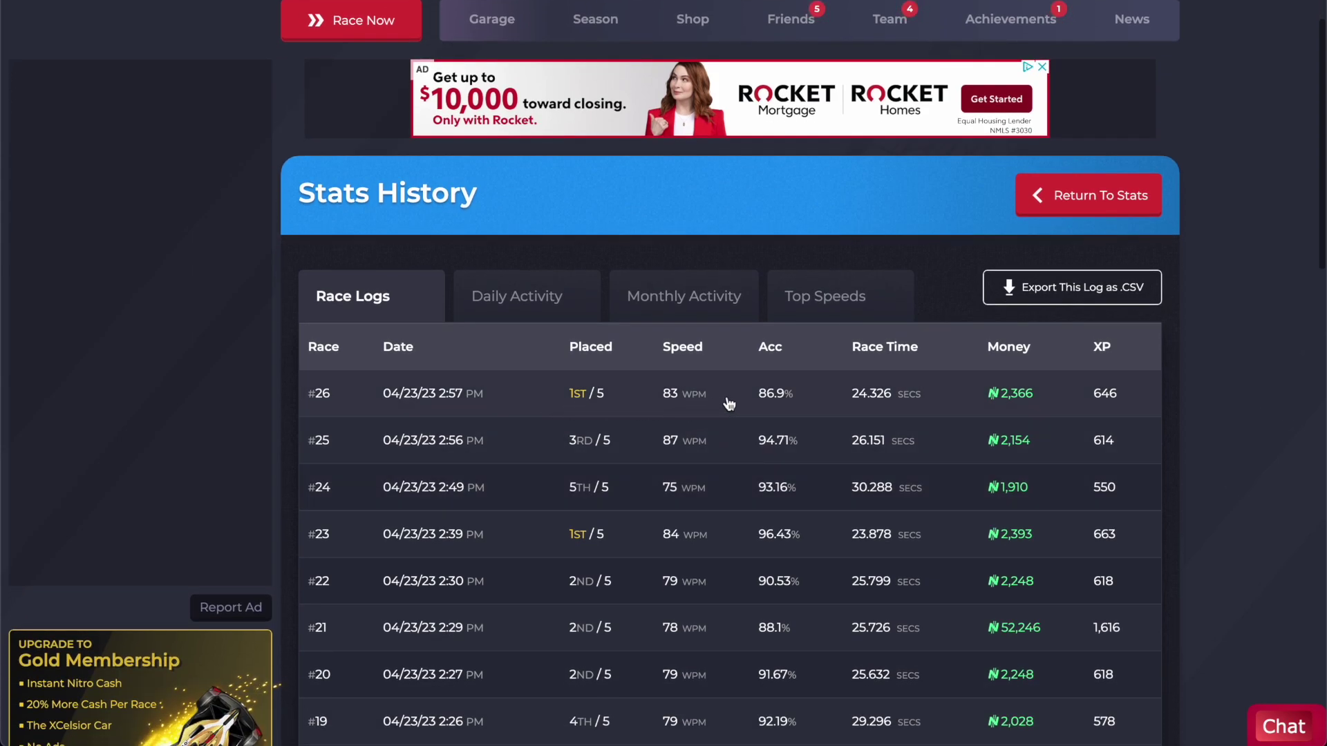
scroll(809, 401, "down", 2)
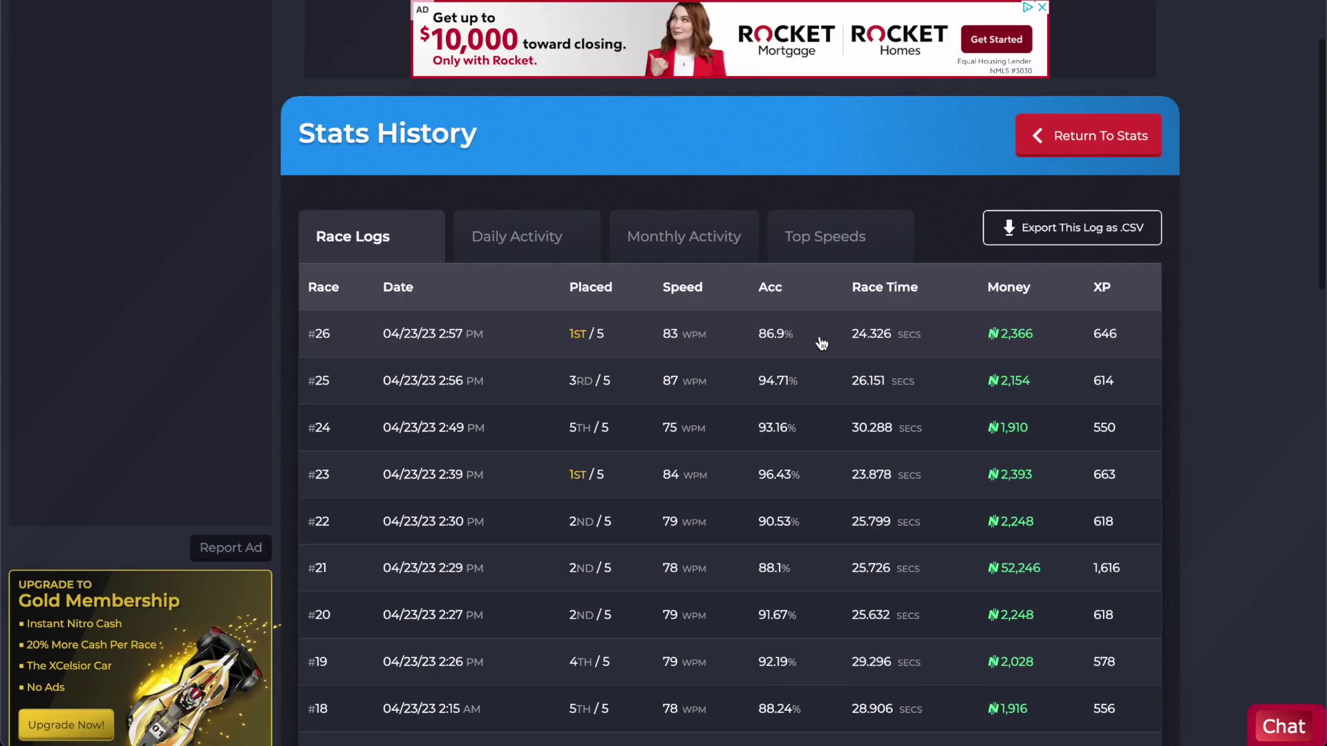
scroll(843, 342, "up", 1)
scroll(1229, 333, "up", 2)
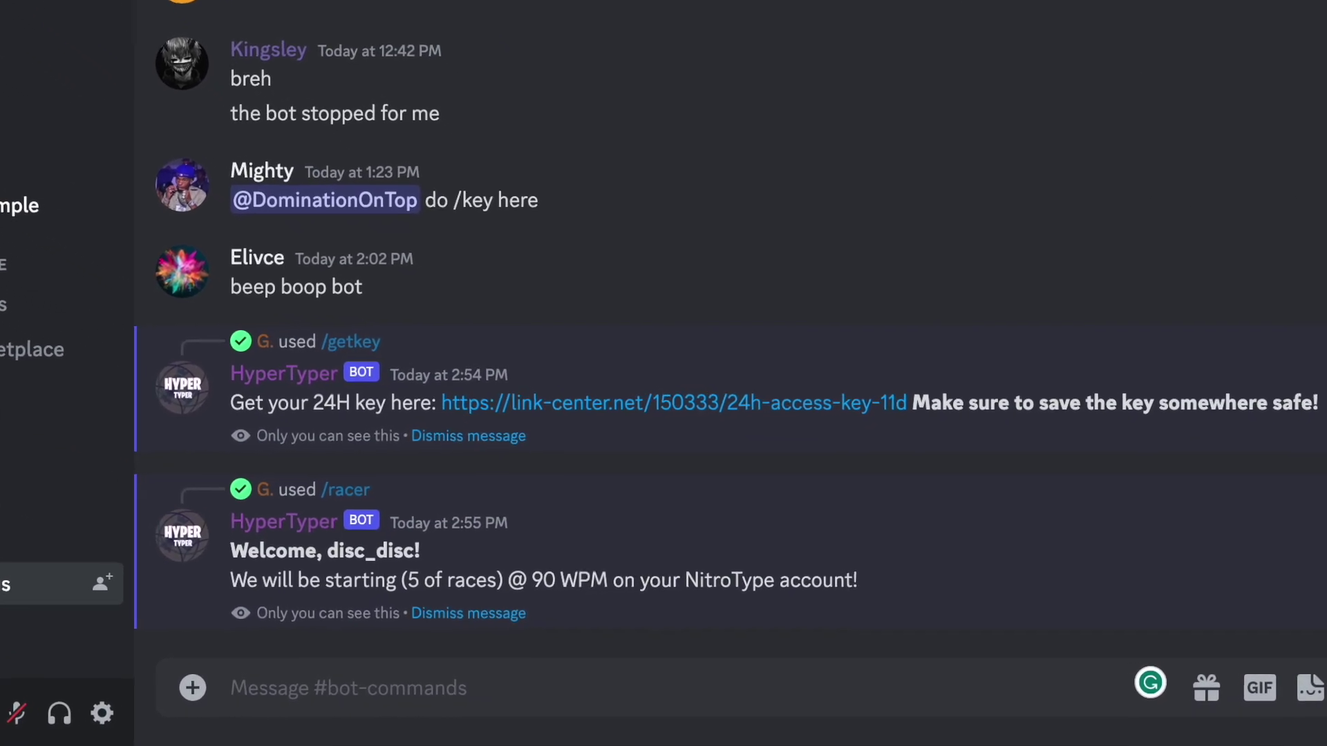
Step: Send the HyperTyper /stopracer command in #bot-commands
type("/stopracer")
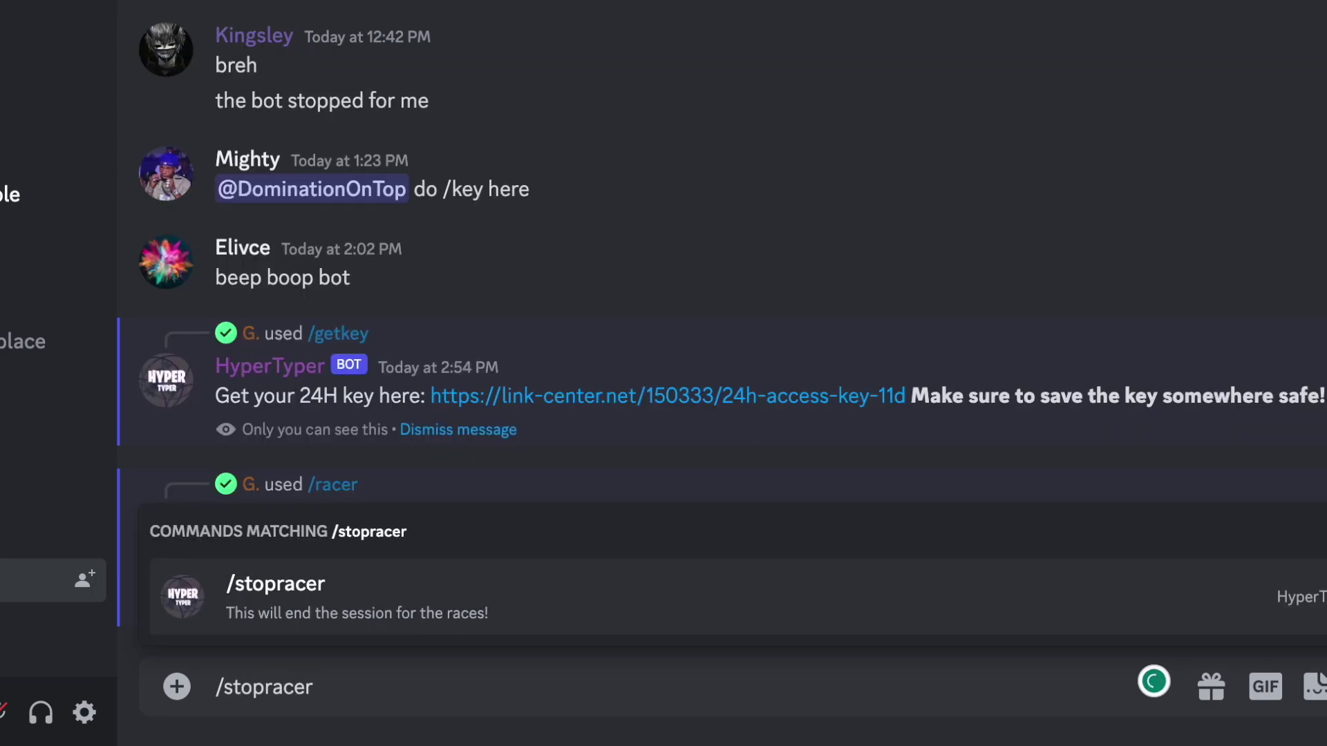
key("Return")
key("Return")
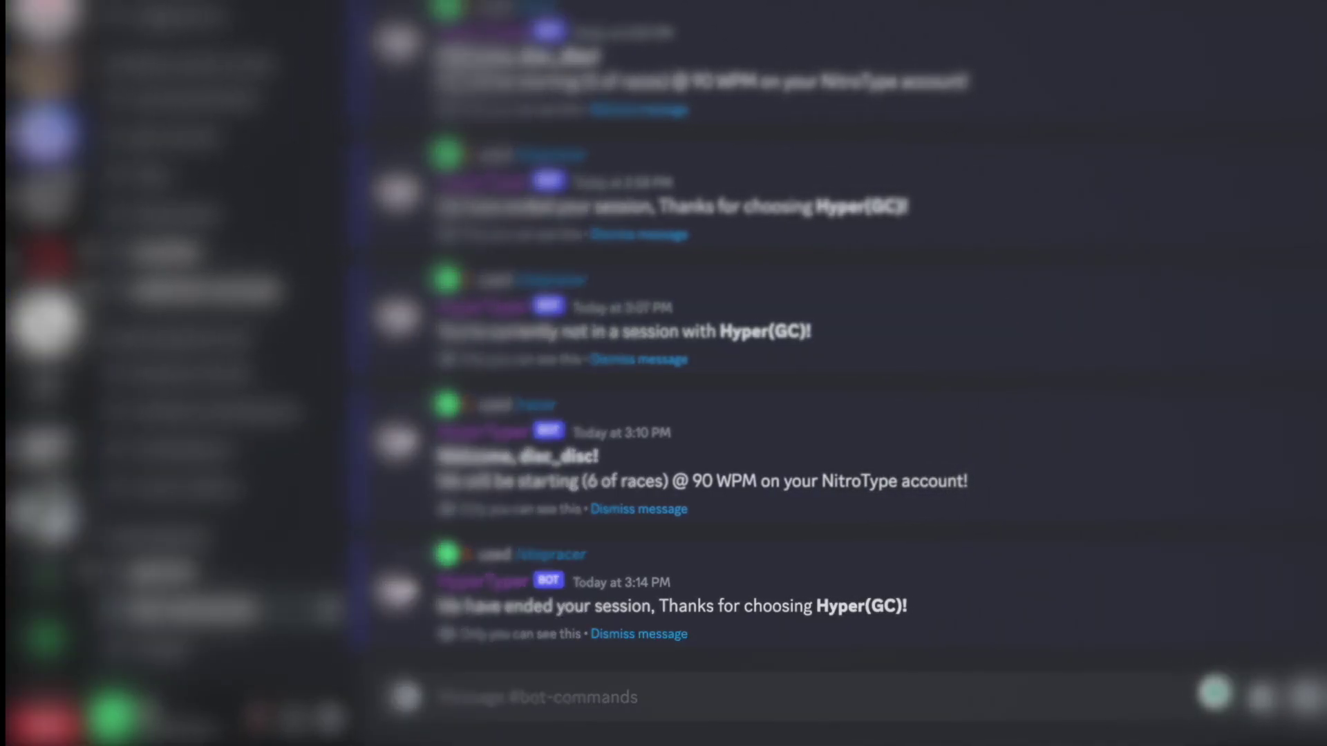
Step: Create a from-scratch server for me and my friends named 'Update of bot'
left_click(53, 584)
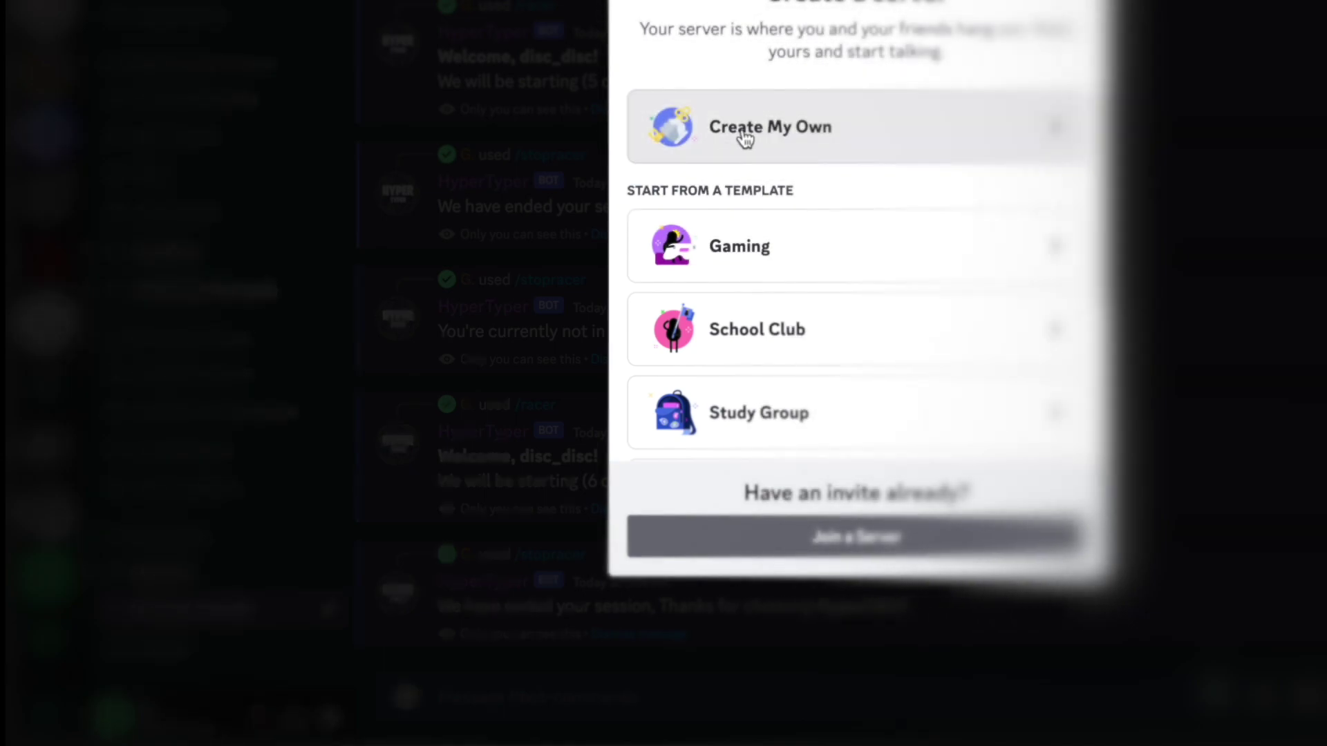
left_click(744, 138)
left_click(723, 305)
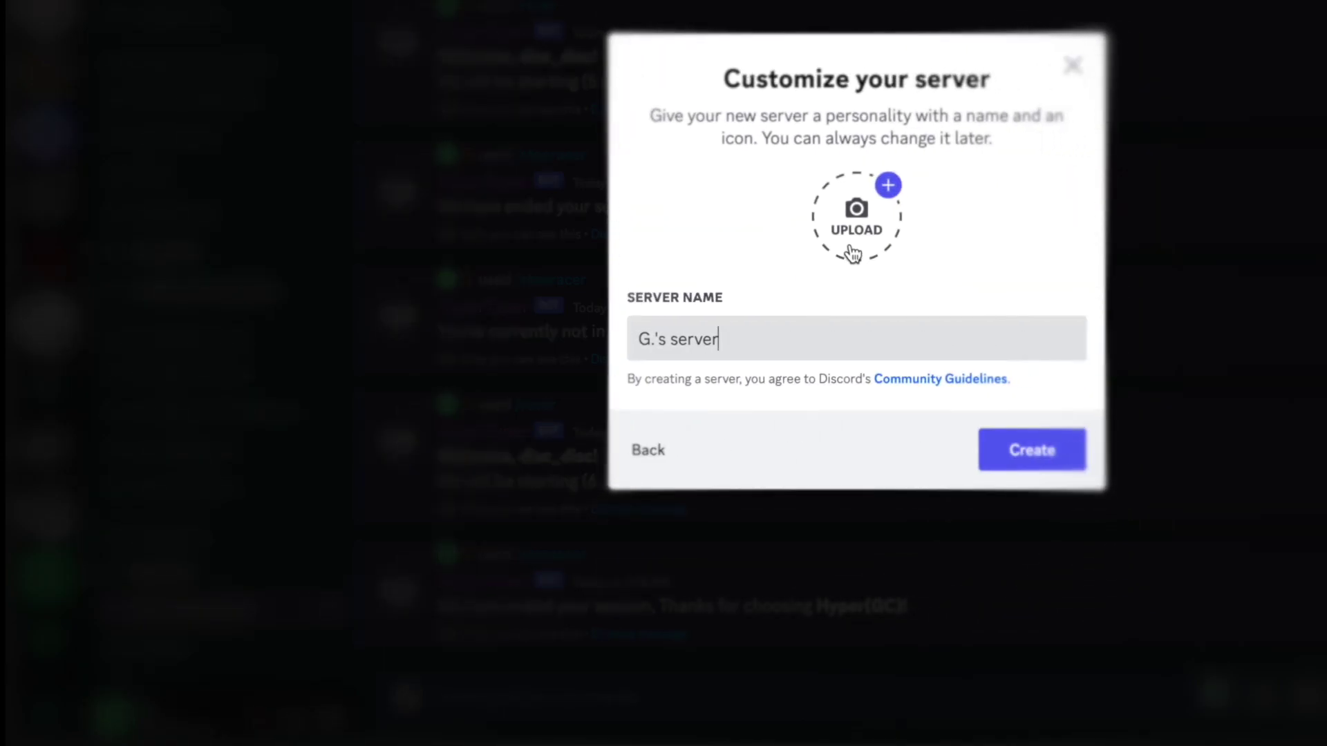
triple_click(772, 337)
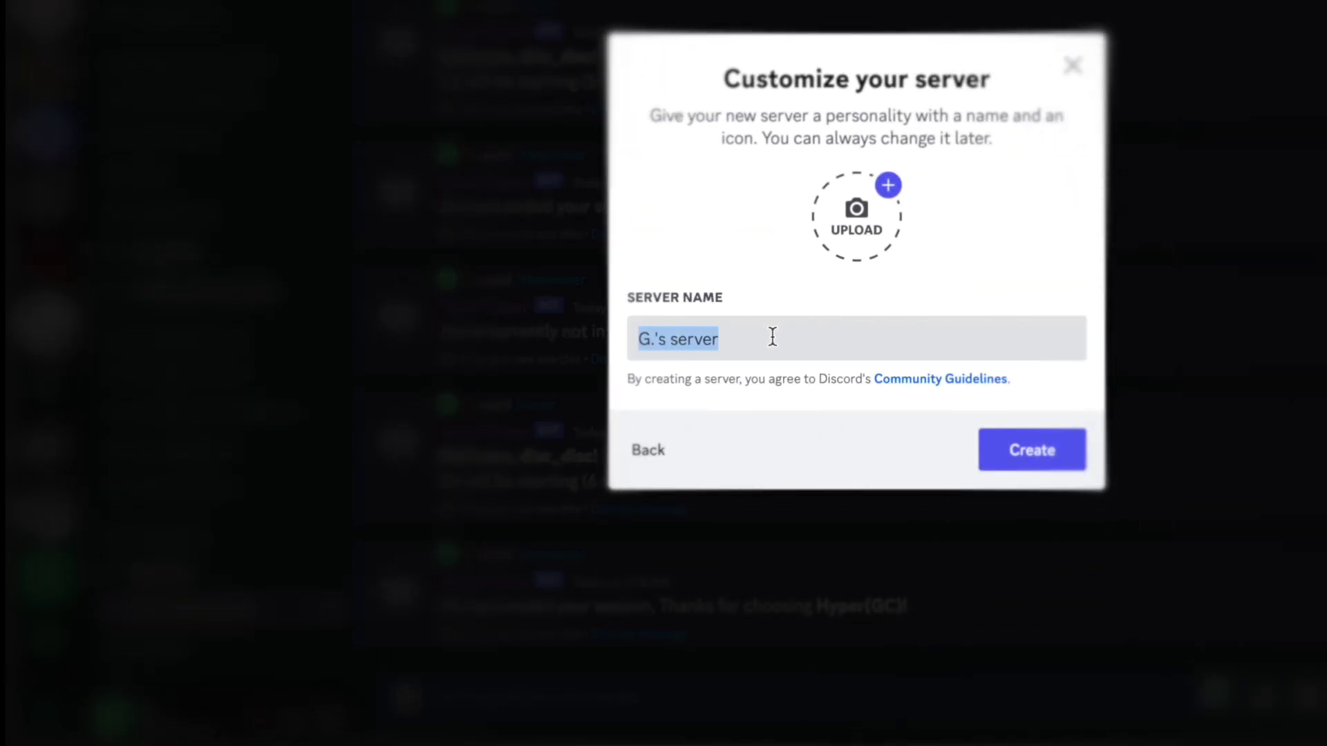
type("g")
key("BackSpace")
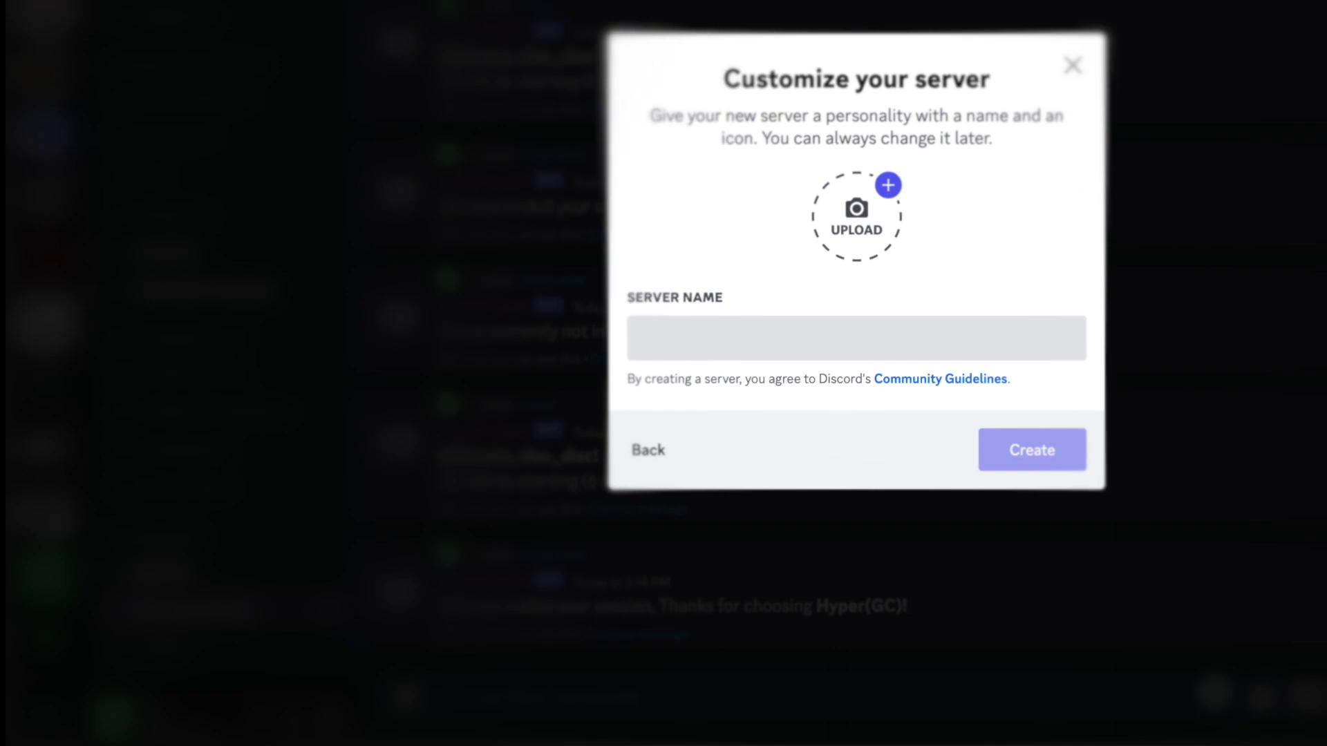
type("Update")
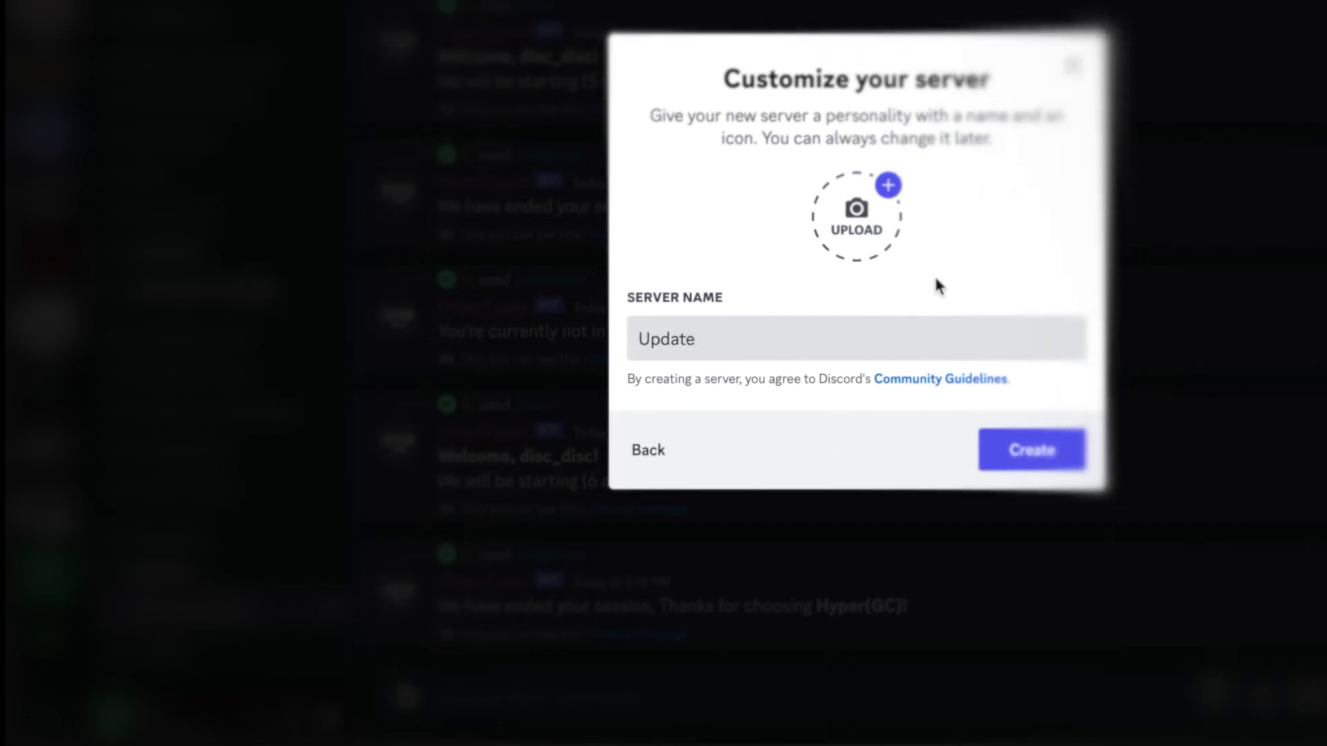
type(" of bot")
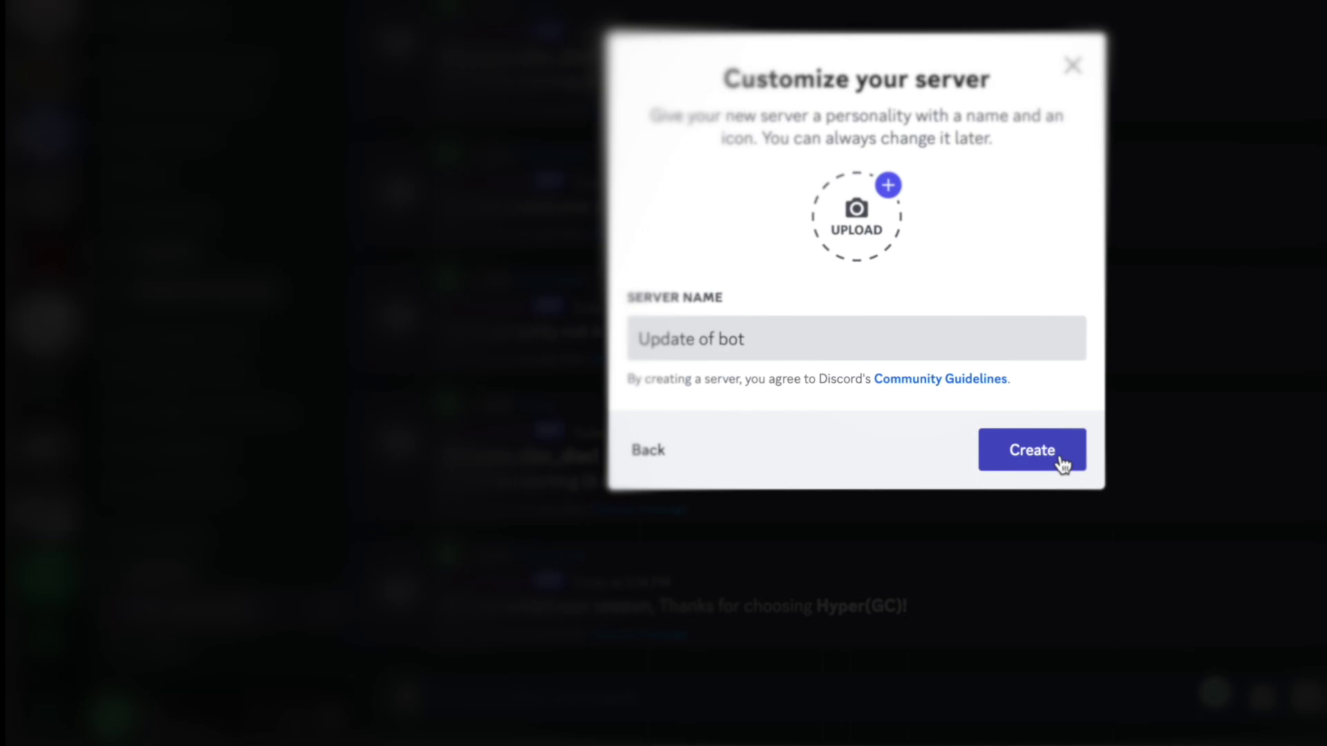
left_click(1061, 462)
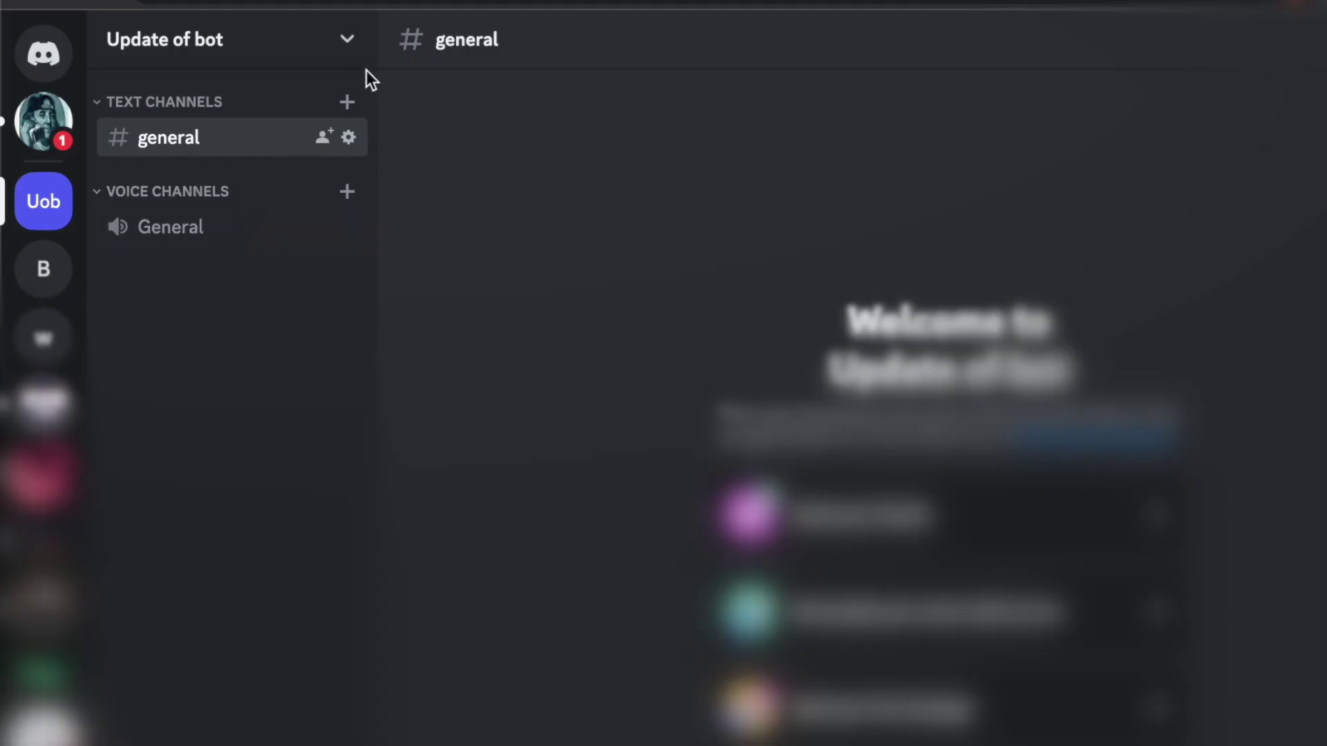
Step: Create a new webhook from the Update of bot server's Integrations settings
left_click(346, 40)
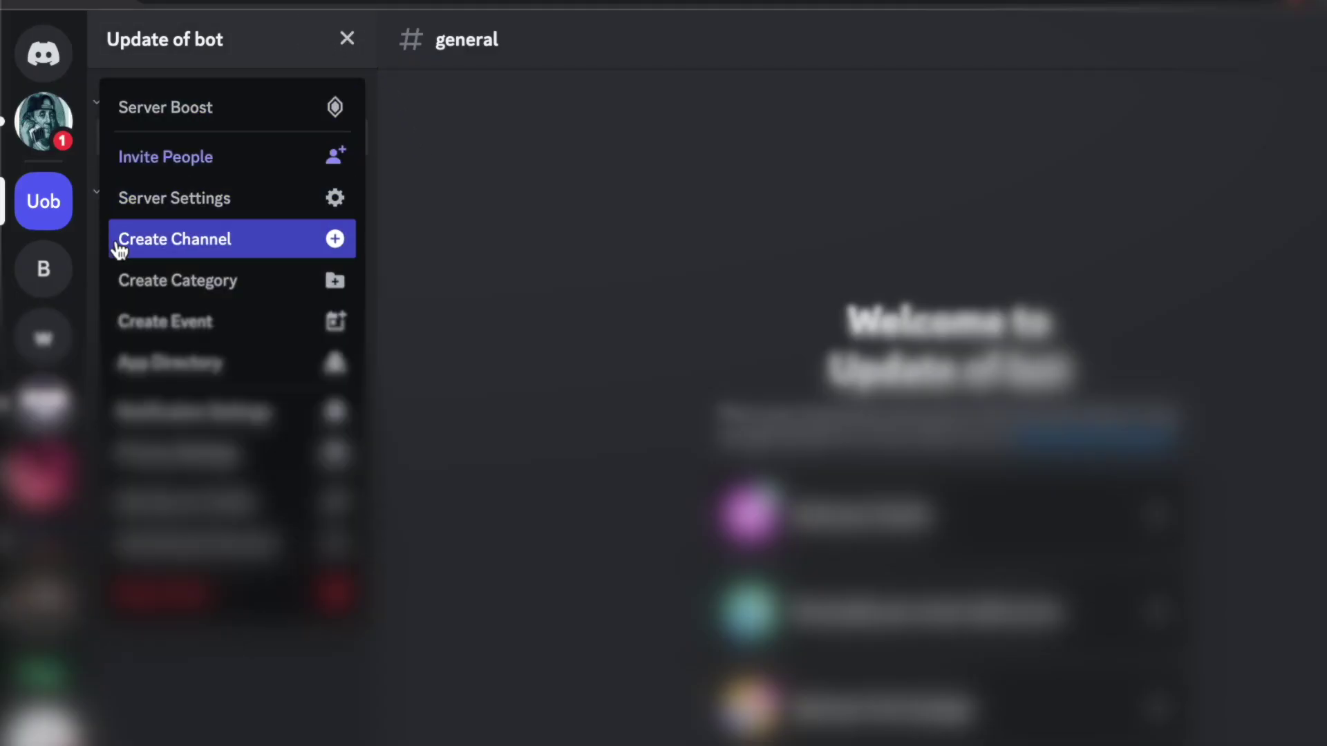
left_click(245, 199)
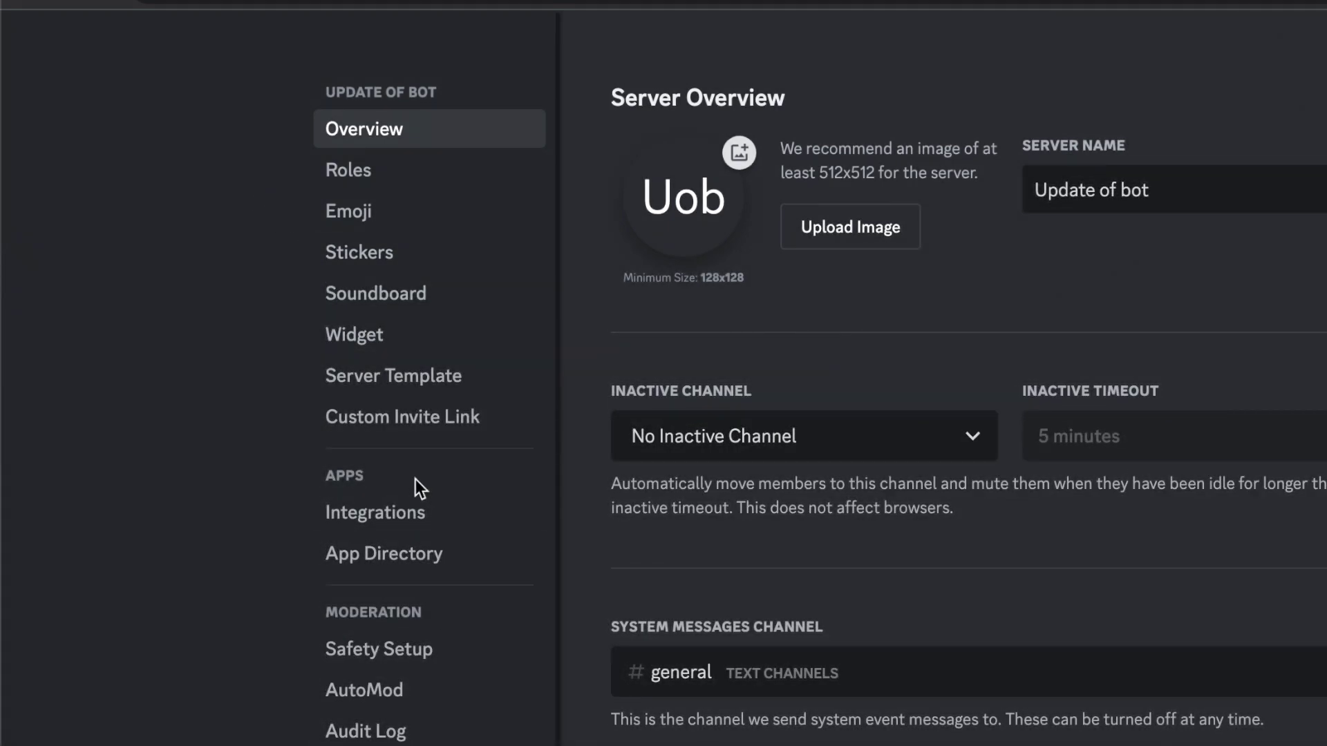
left_click(395, 512)
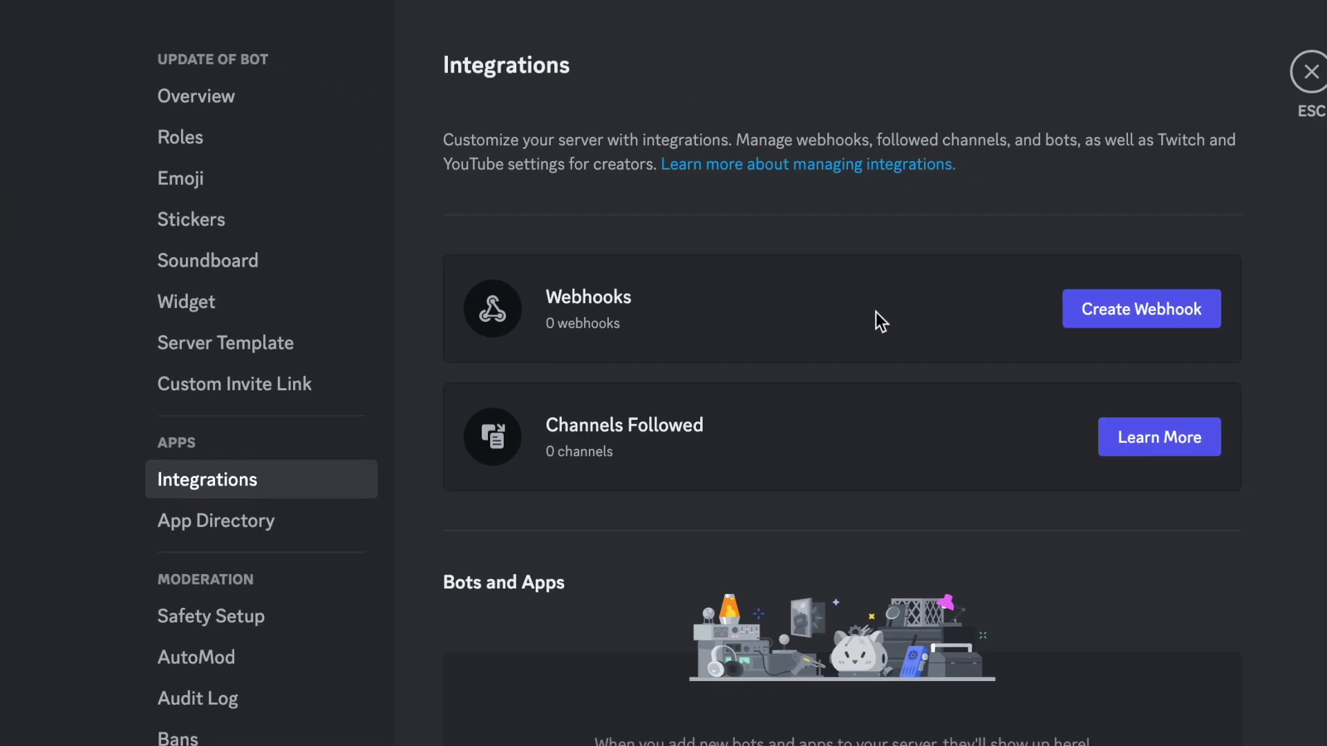
left_click(1200, 318)
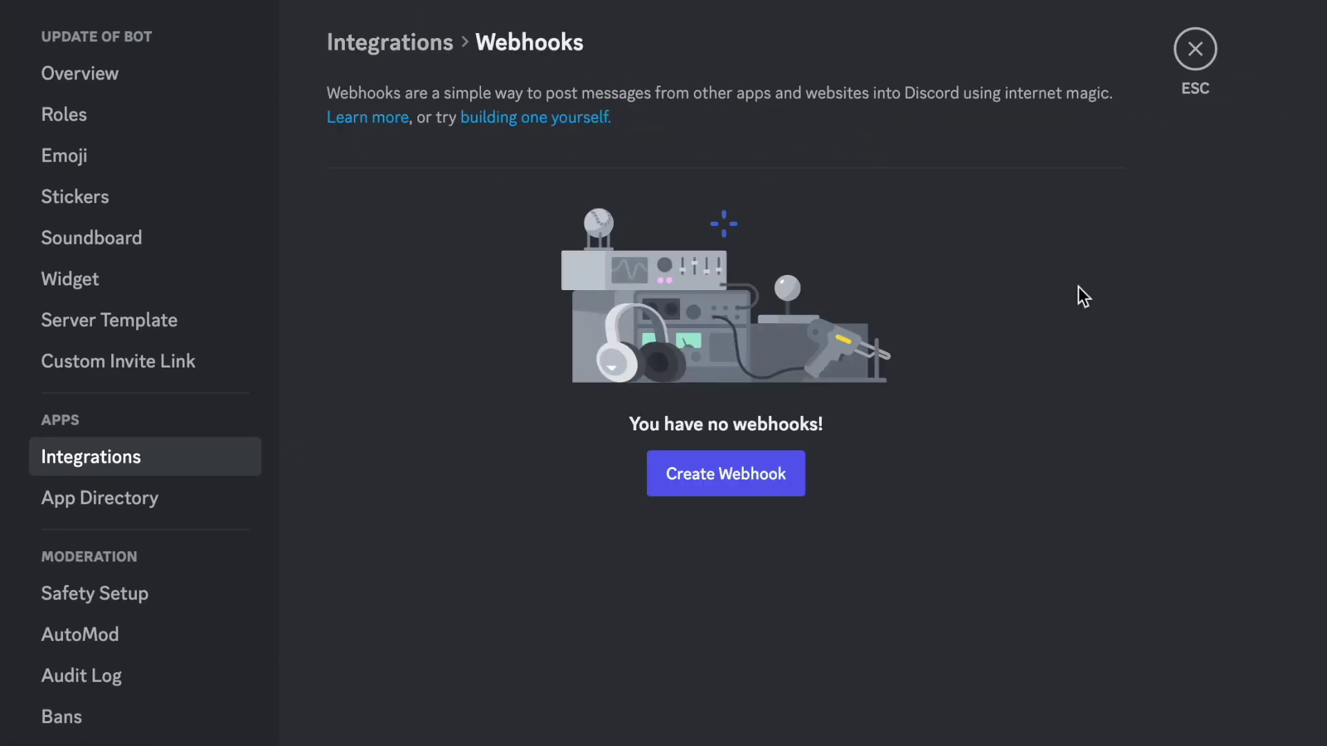
Step: Rename the webhook to 'Bot status', copy its URL, and save the changes
left_click(627, 354)
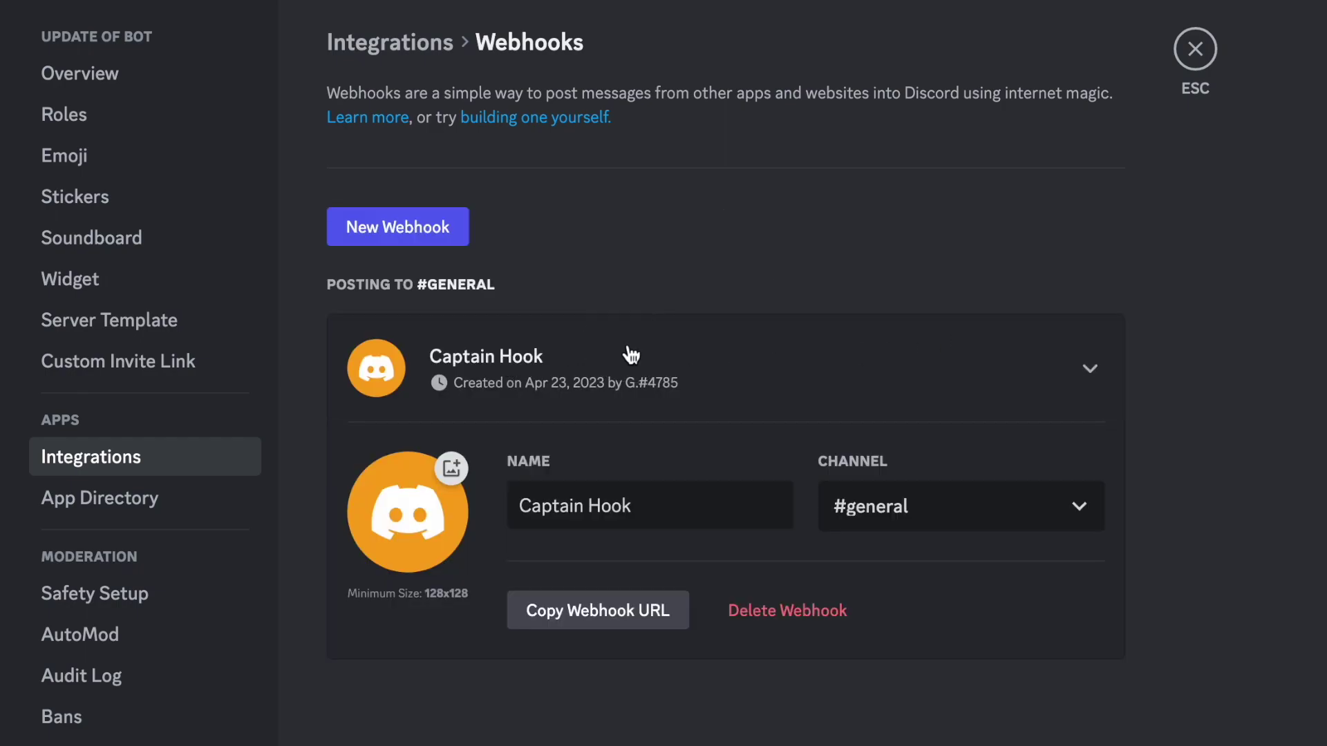
triple_click(557, 508)
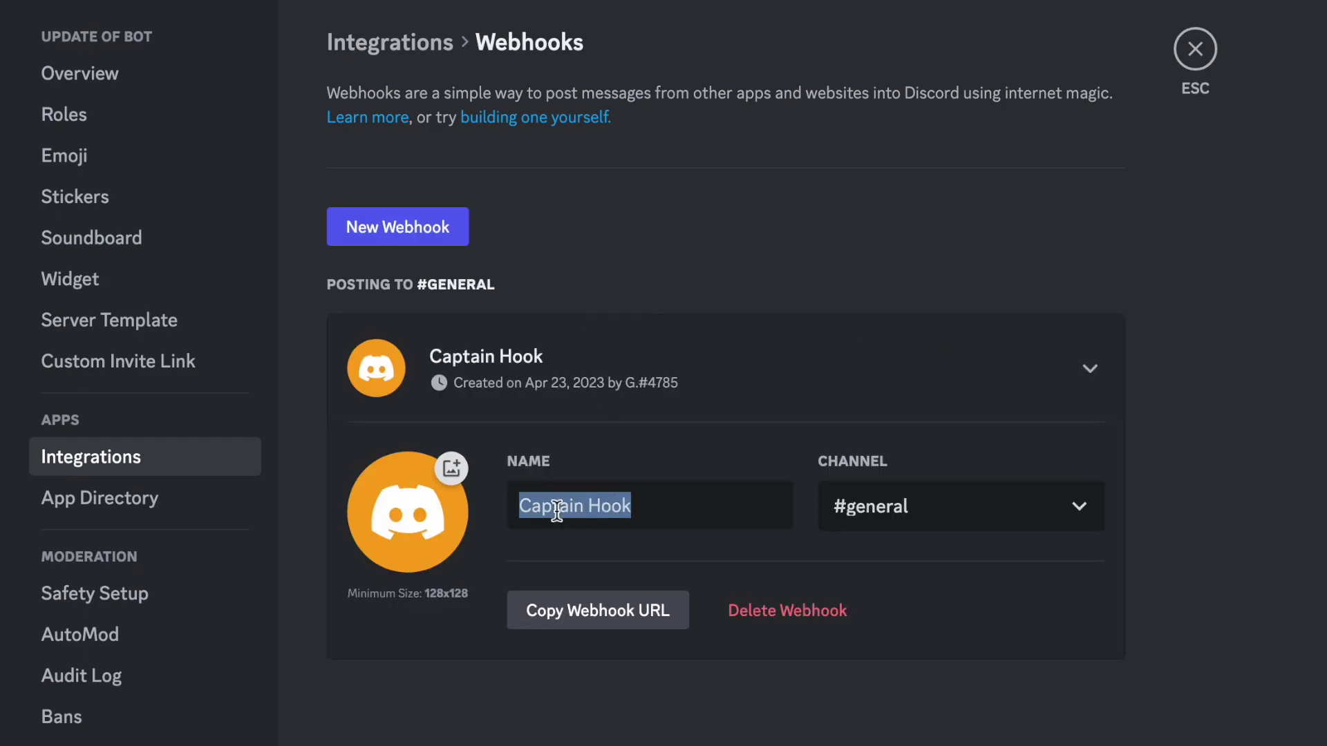
type("Bot status")
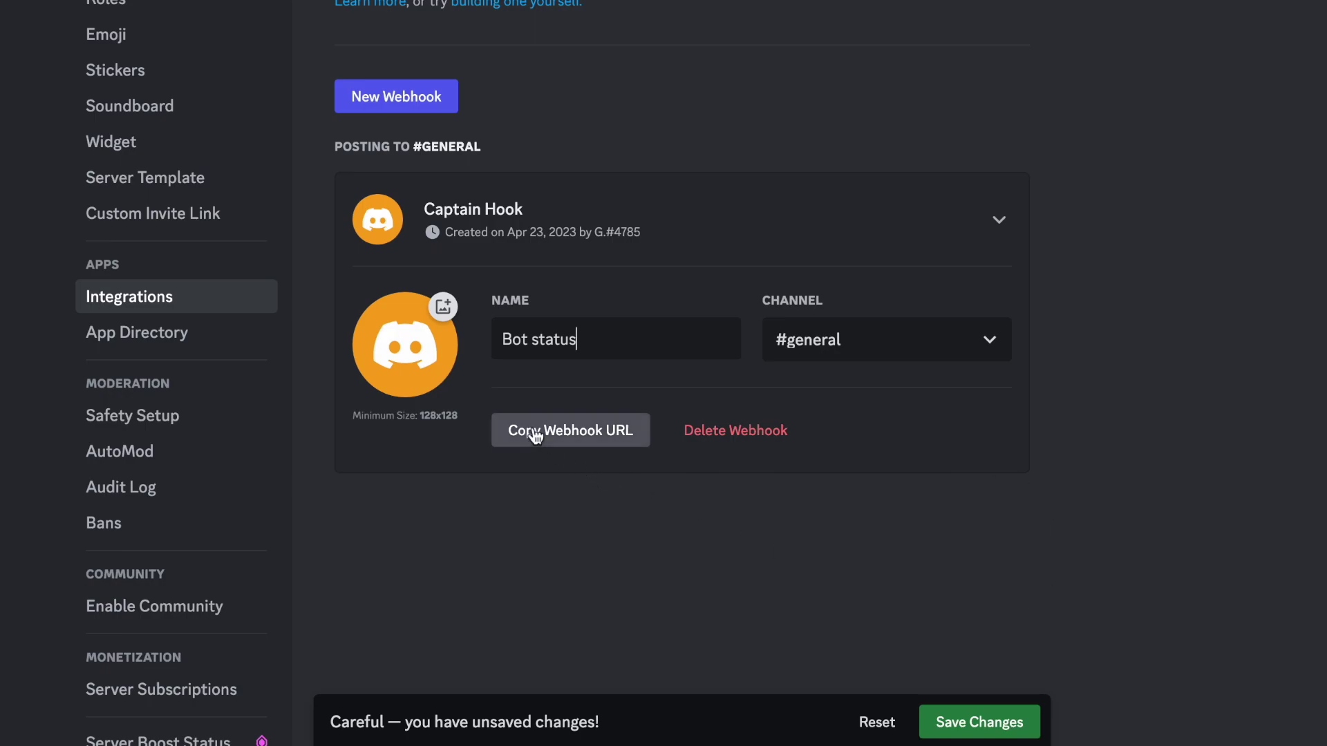
left_click(556, 437)
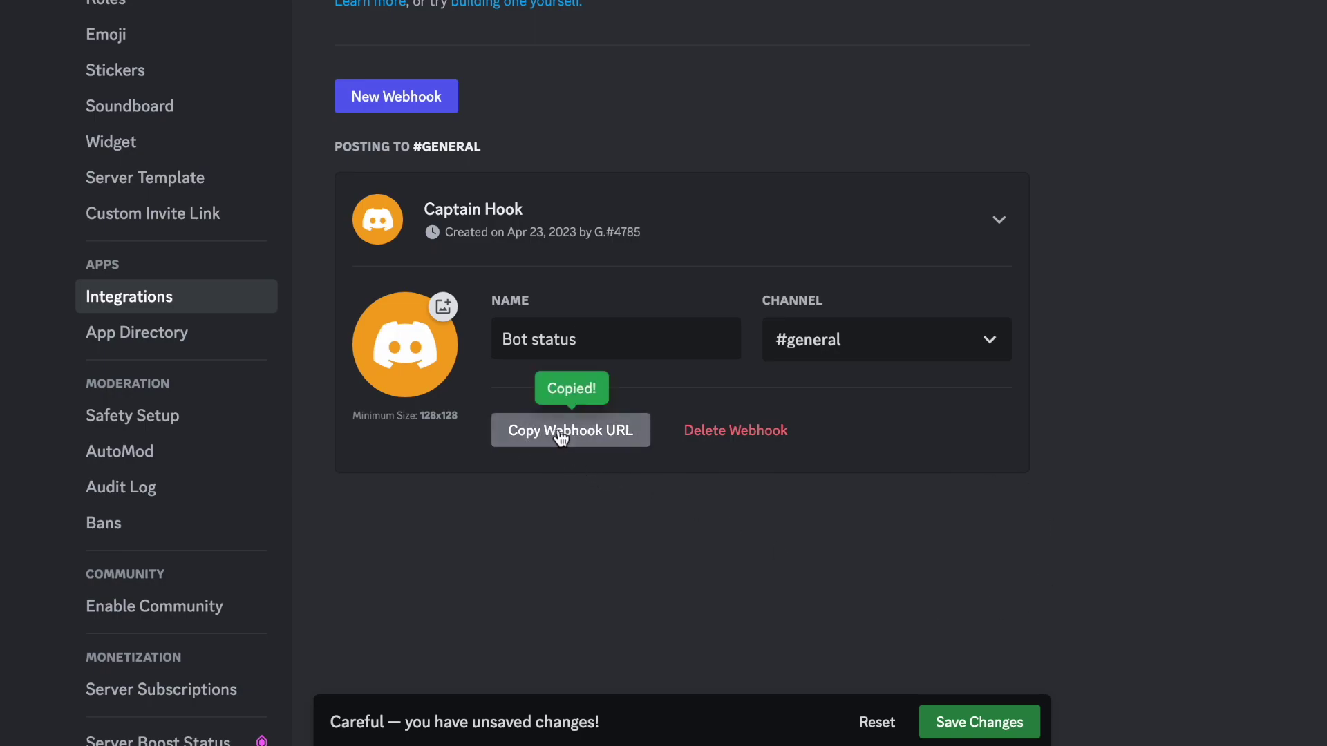
left_click(985, 722)
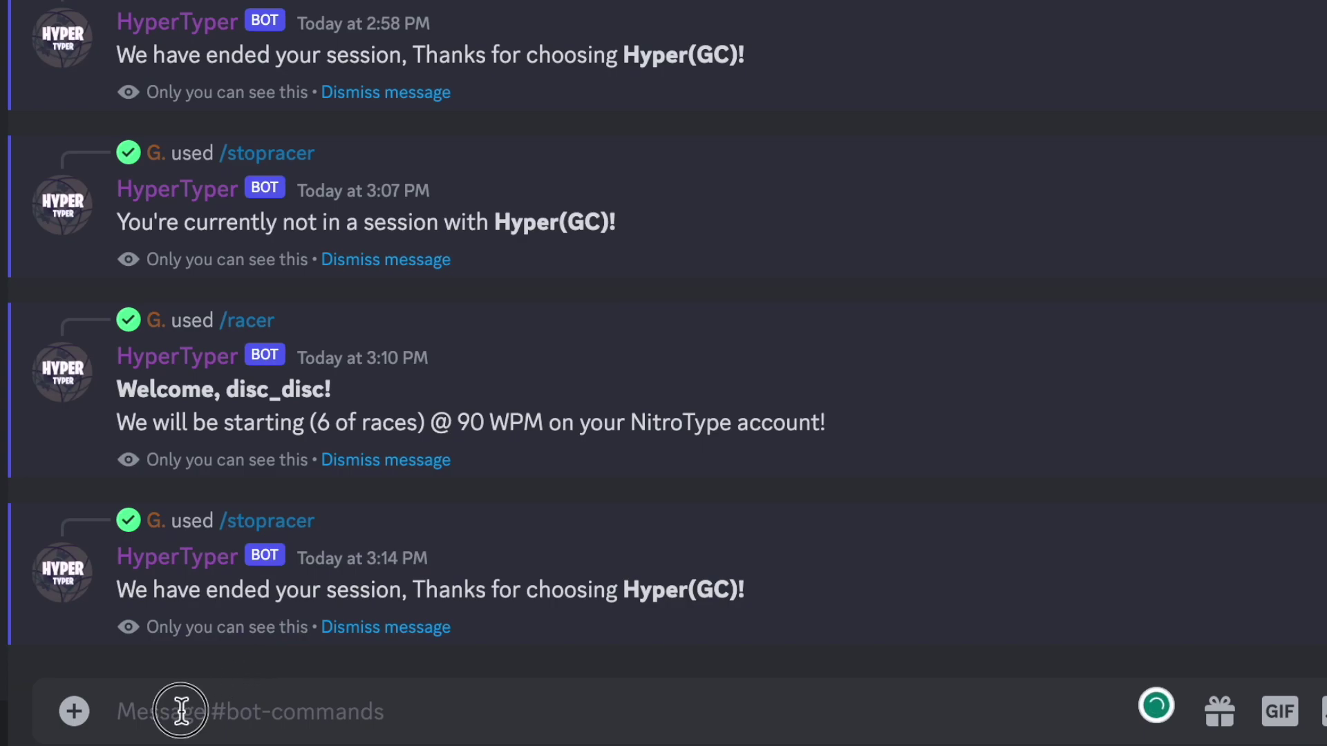
Step: Send /stopracer, then begin a /racer command with the optional webhook field added
type("/stopracer")
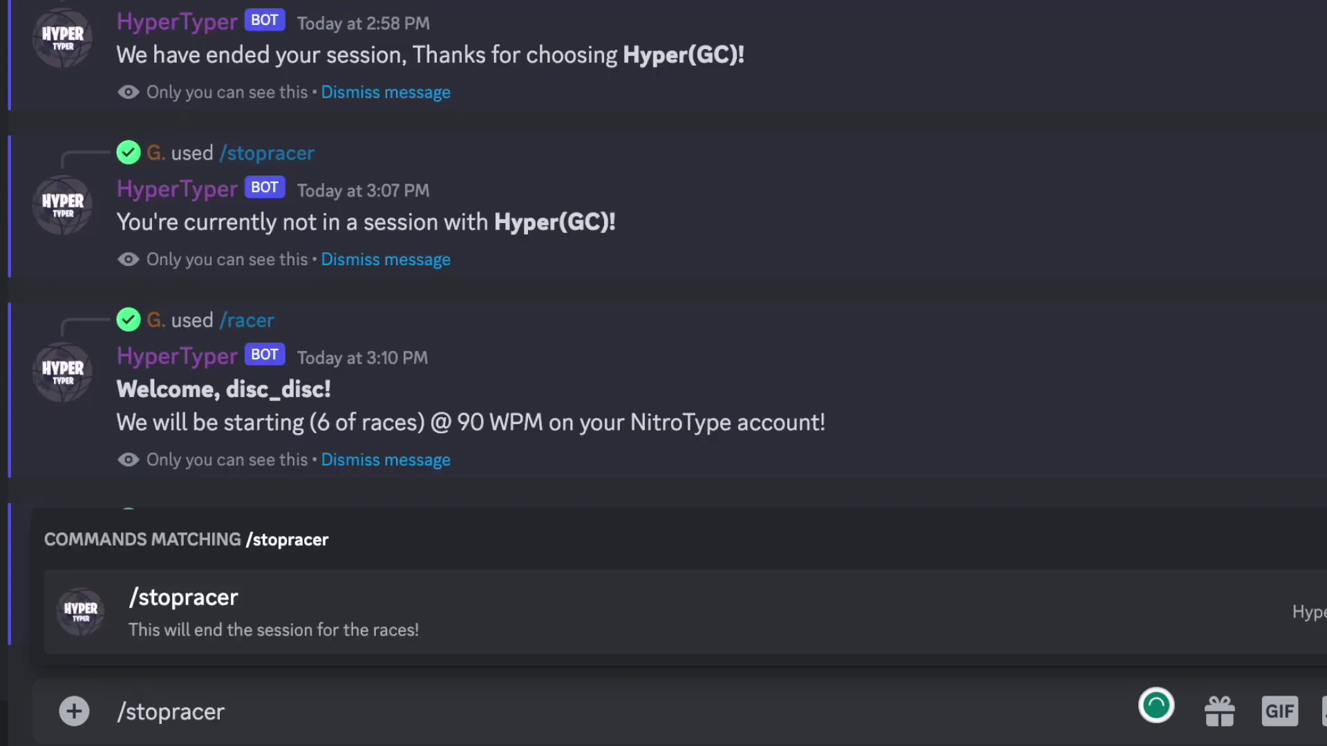
key("Return")
key("Return")
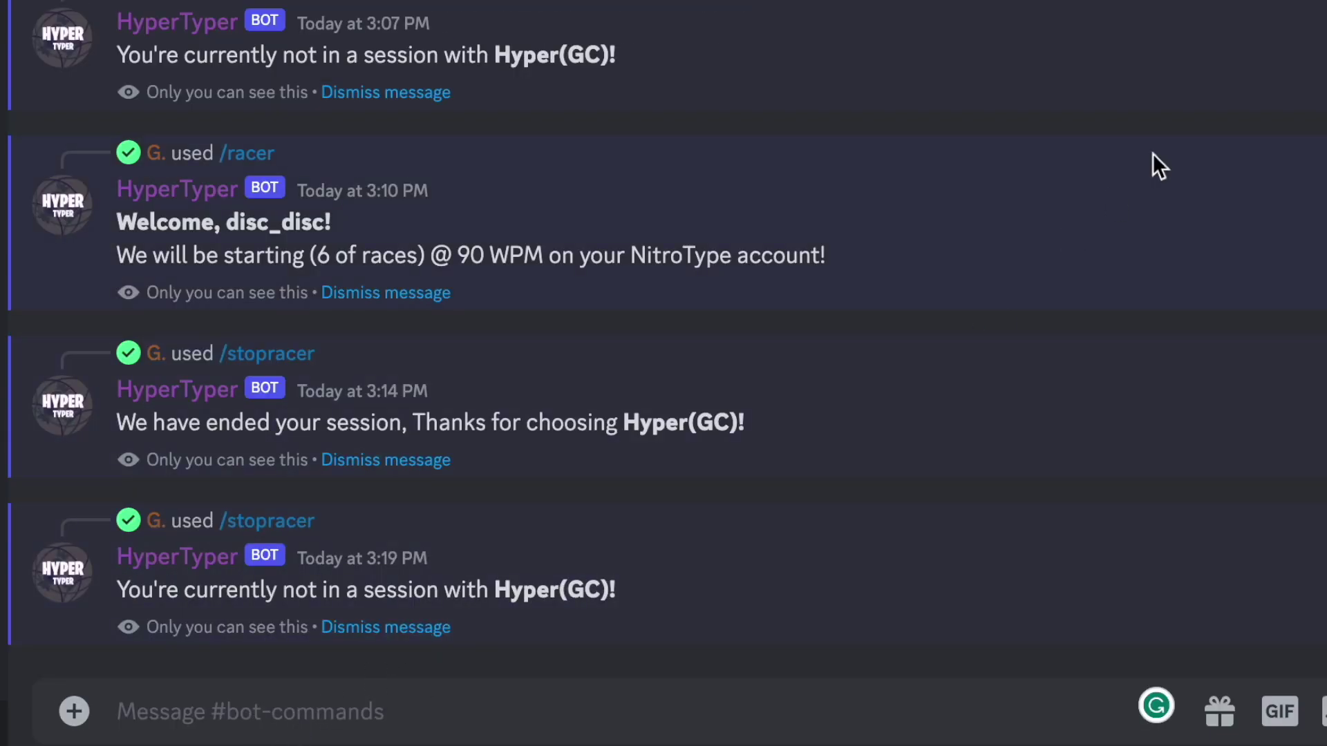
type("/")
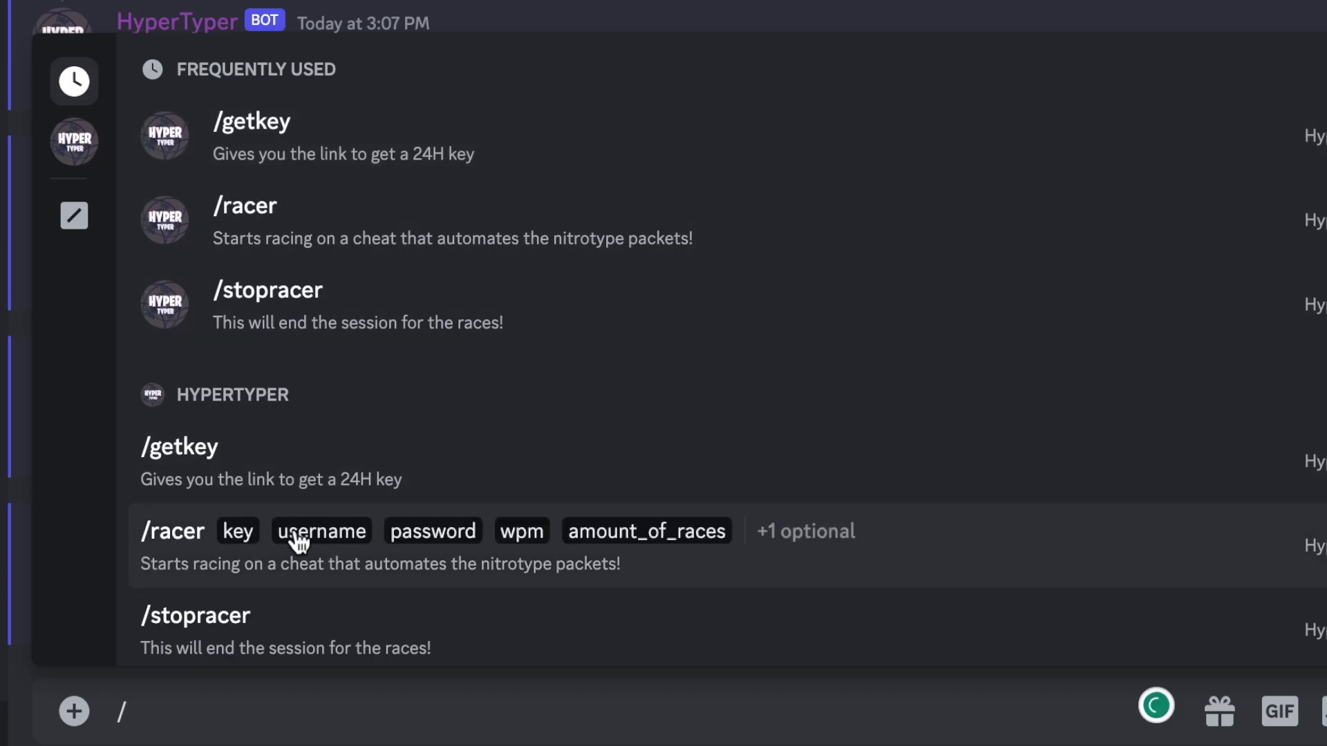
left_click(299, 543)
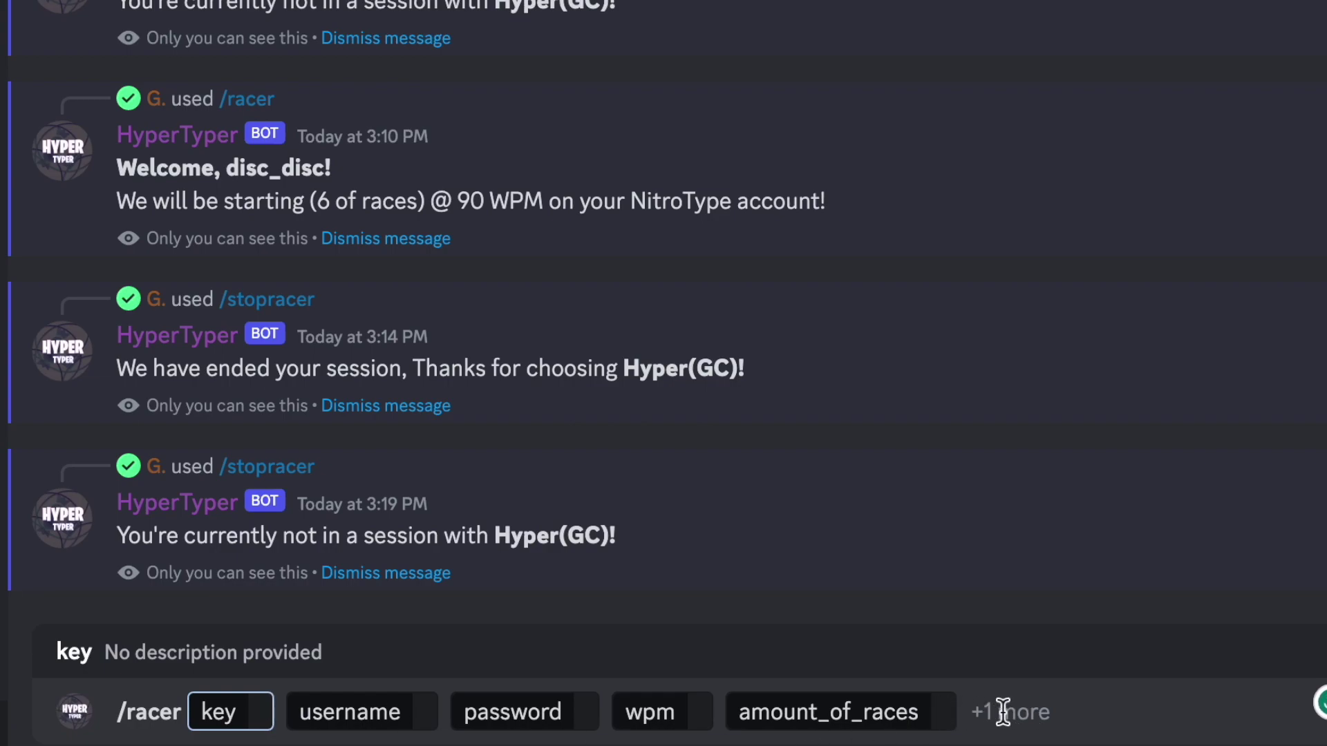
left_click(1041, 713)
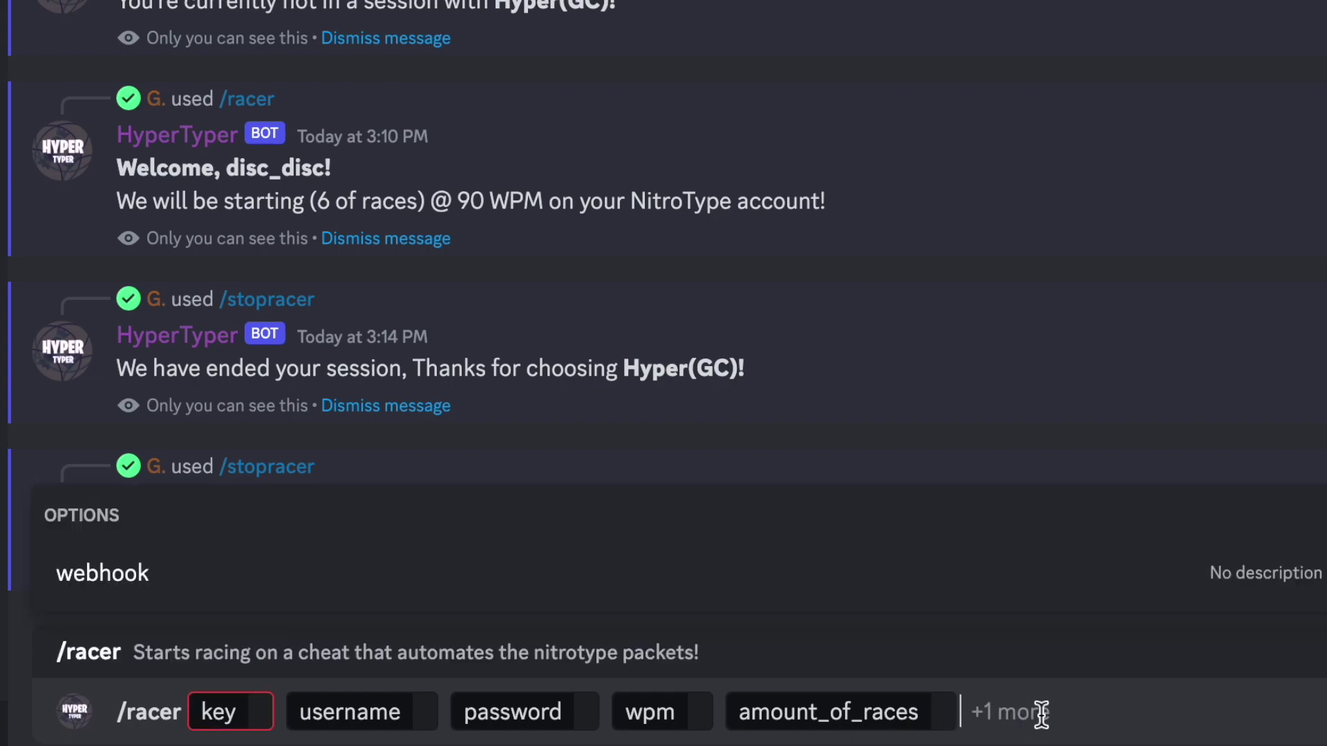
left_click(216, 589)
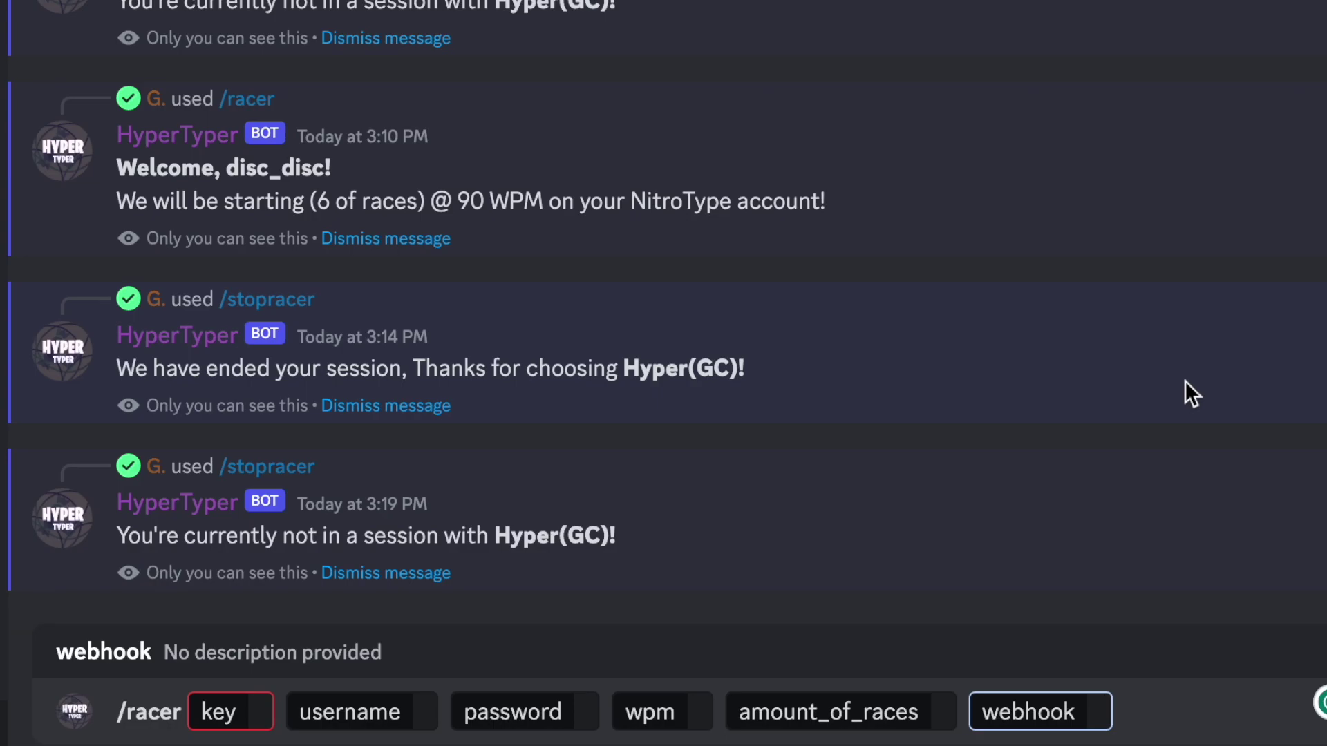
Step: Paste the webhook URL and key, fill in account details, 87 WPM, 5 races, and send
key("ctrl+v")
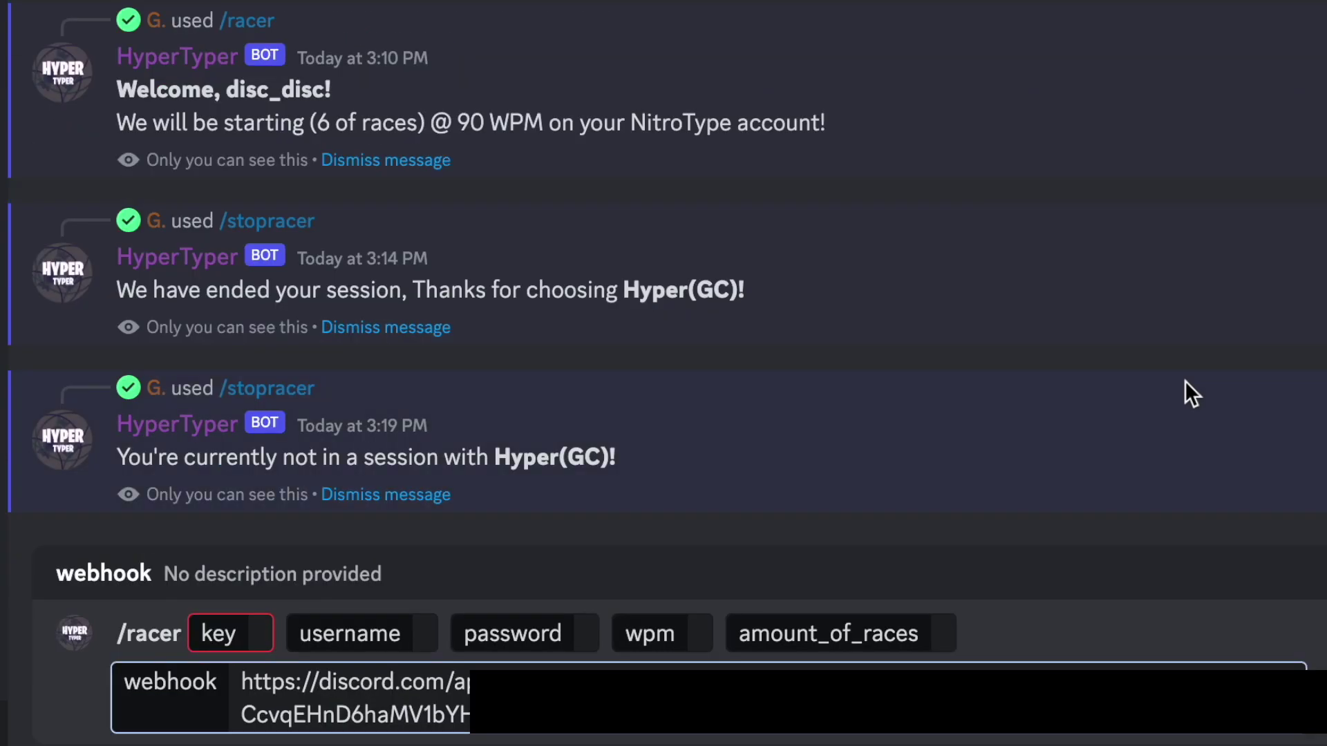
key("Return")
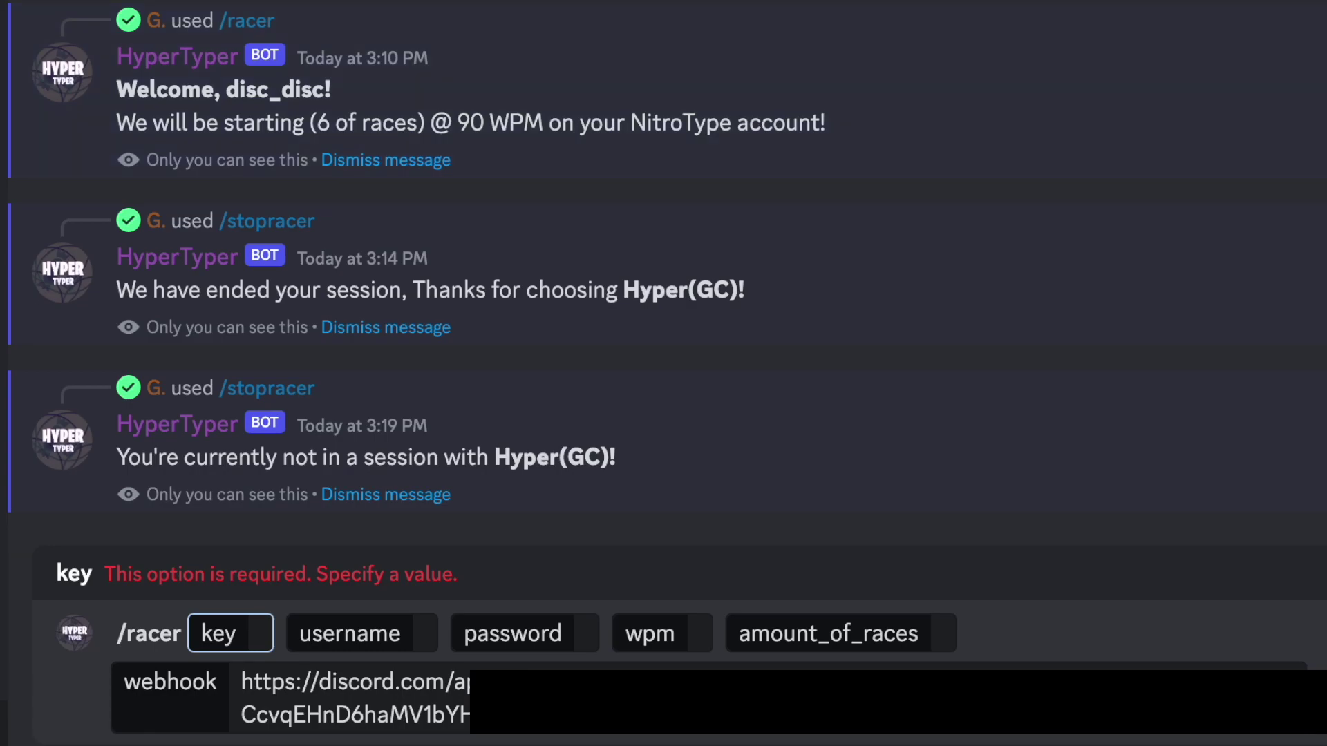
key("ctrl+v")
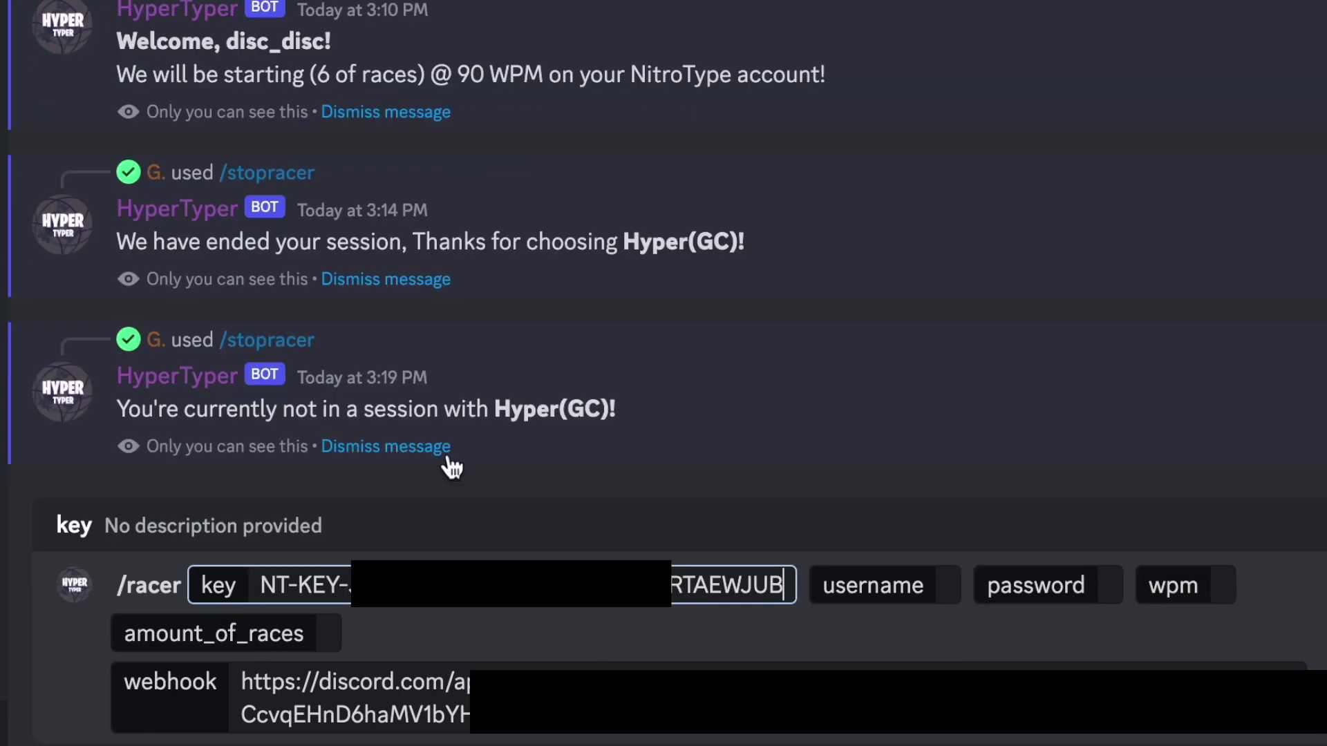
left_click(902, 587)
type("disc_disc")
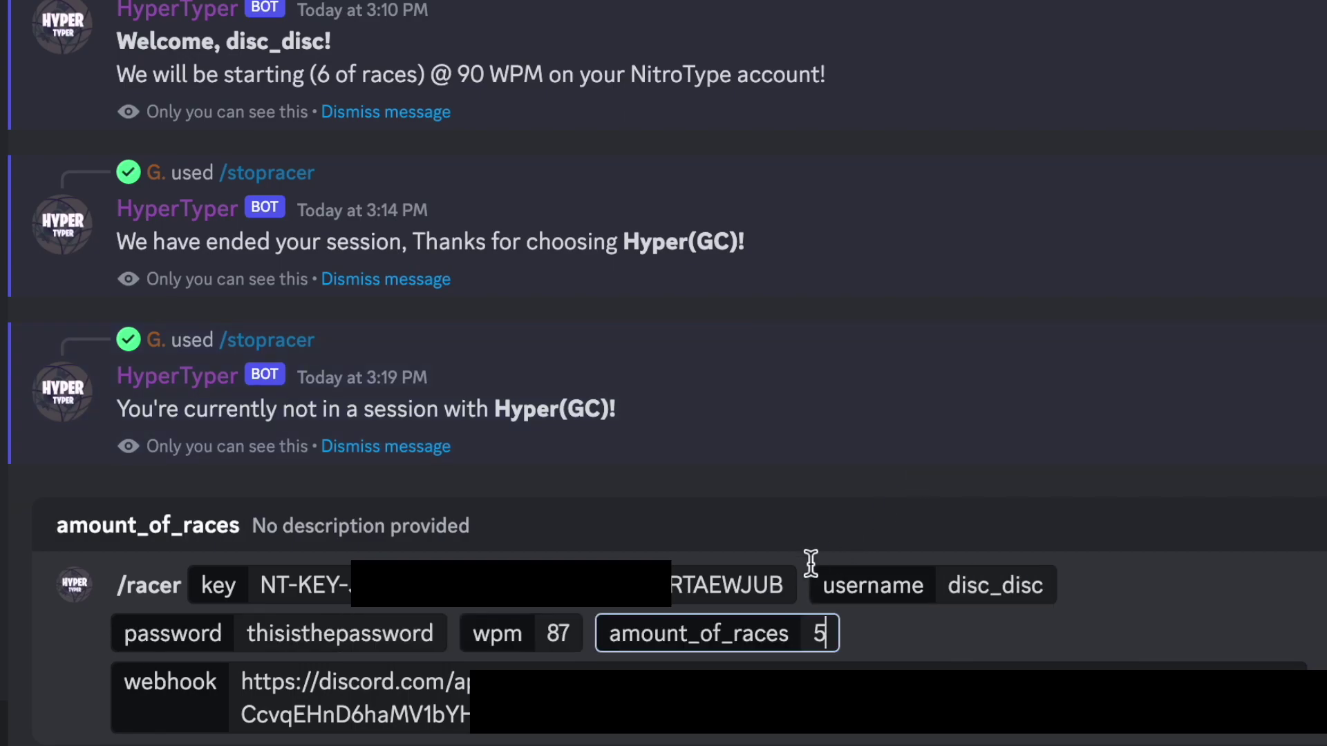
key("Tab")
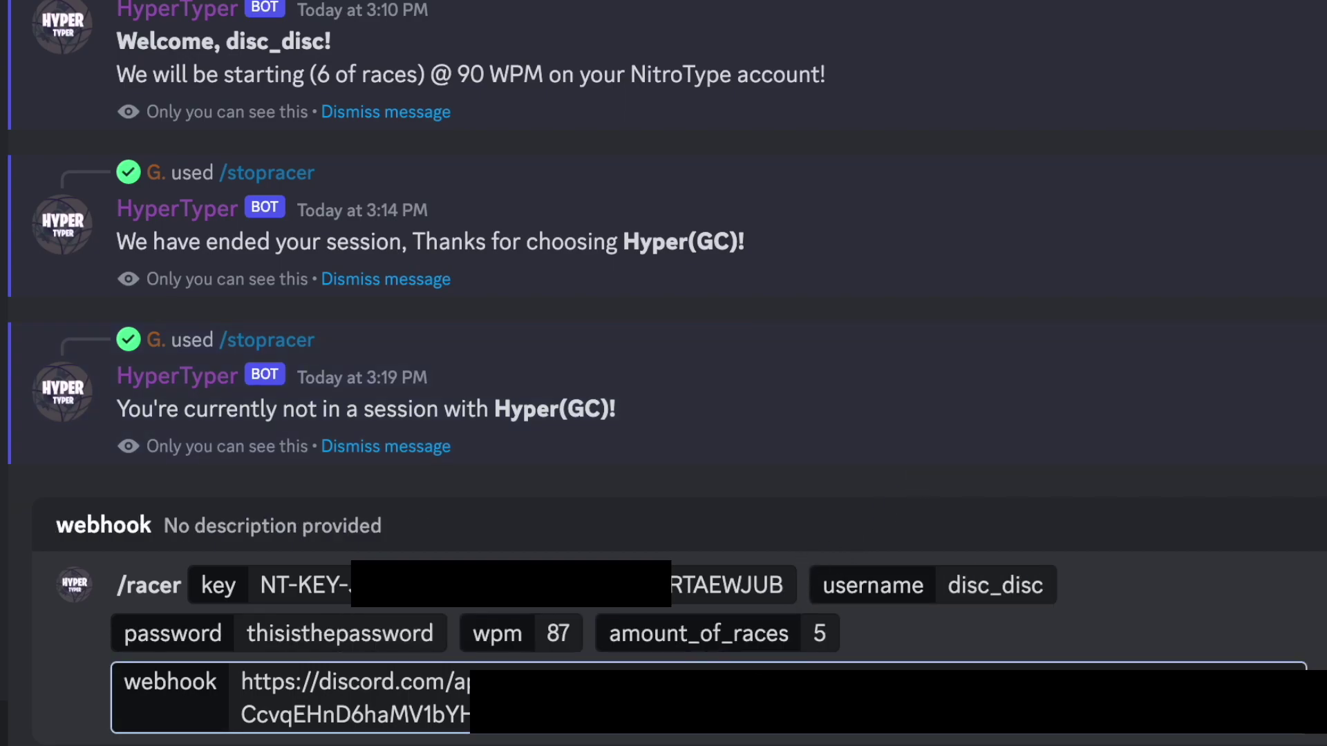
key("Return")
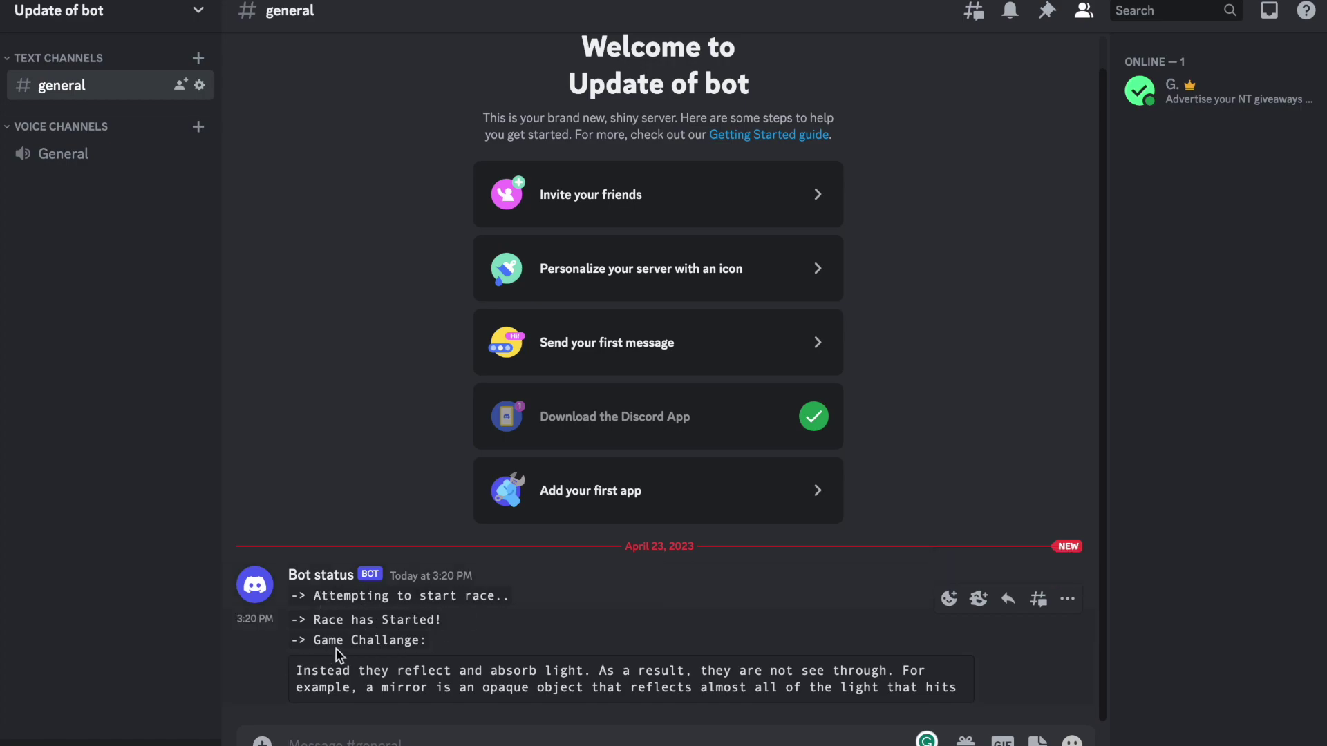
Step: Select and then deselect the quoted race passage in the Bot status post in #general
triple_click(315, 671)
left_click(409, 665)
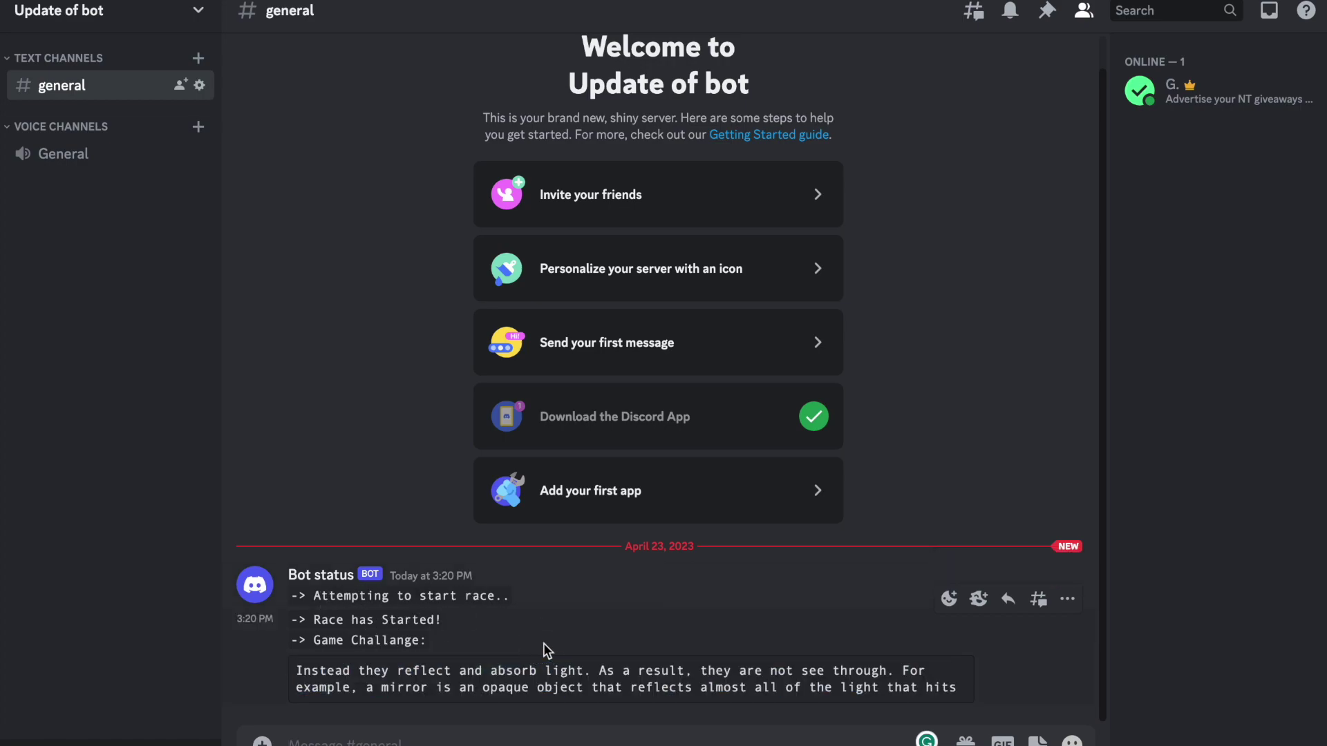